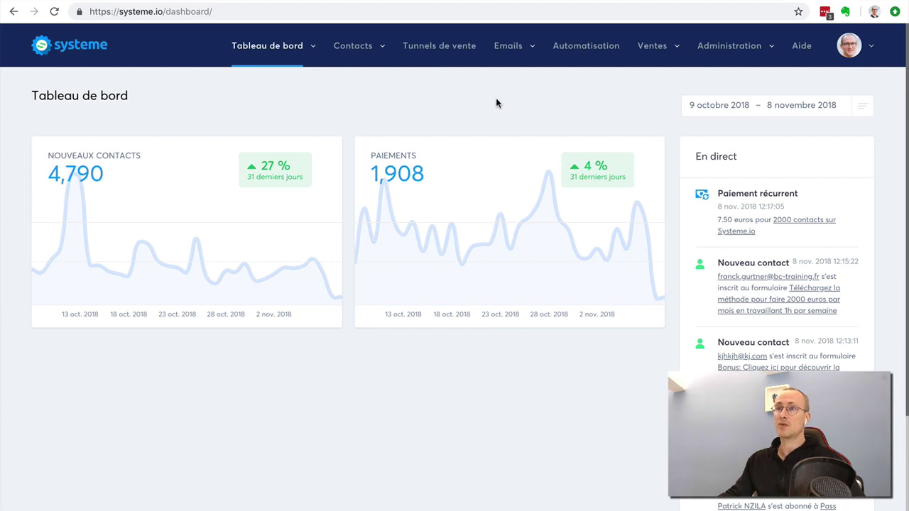
Step: Create a new product named Chapeau with a VAT rate of 20,0
mouse_move(652, 55)
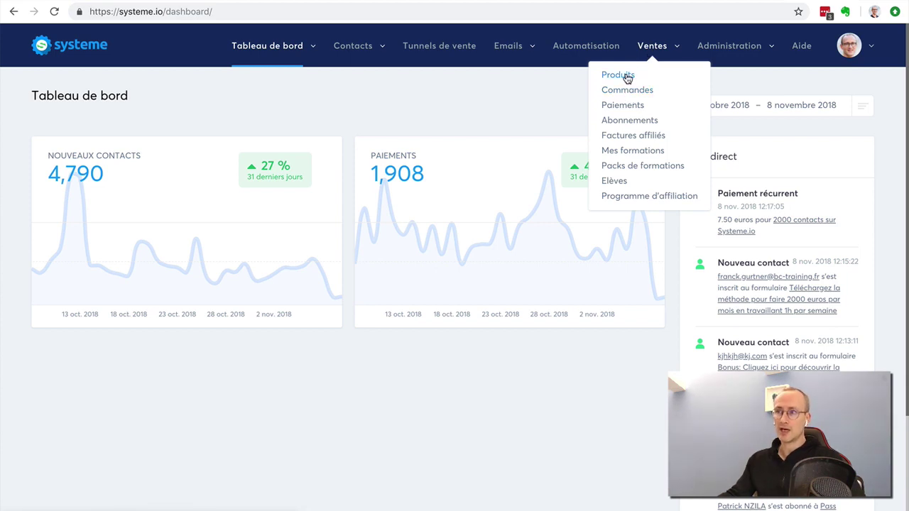
click(617, 75)
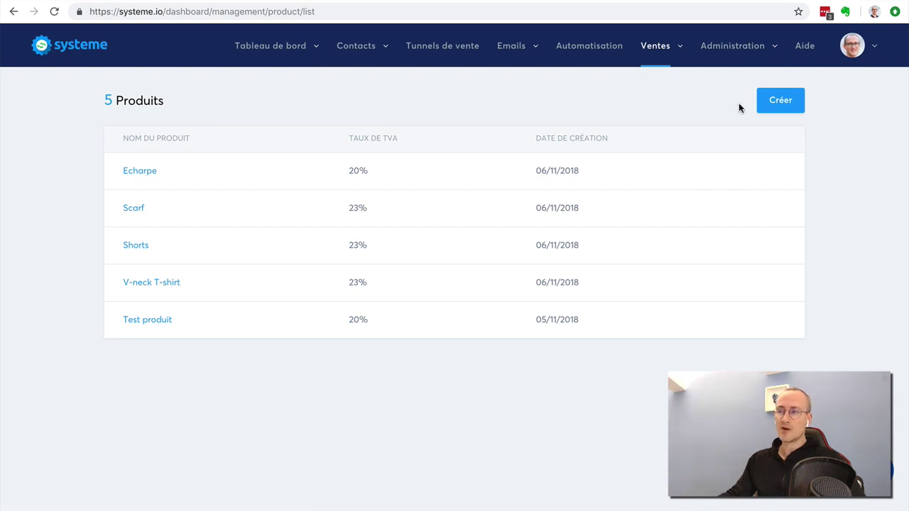
click(777, 105)
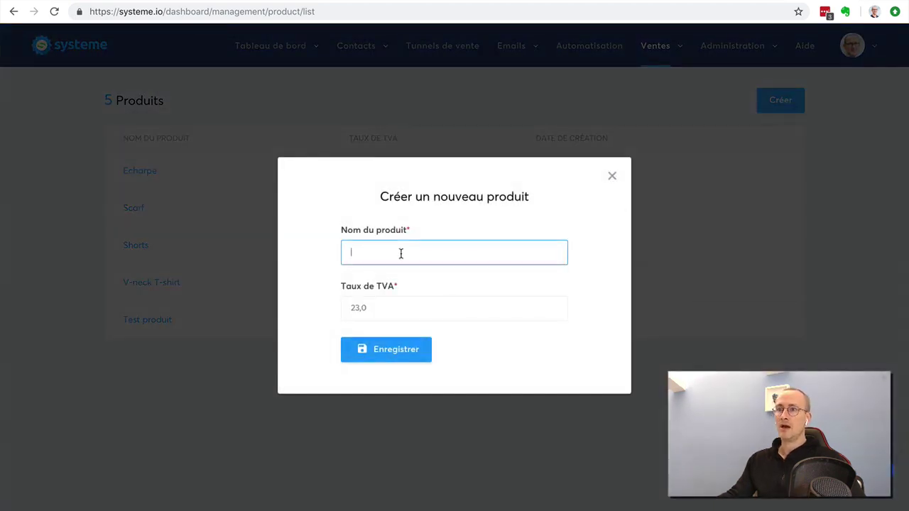
text(Chapeau)
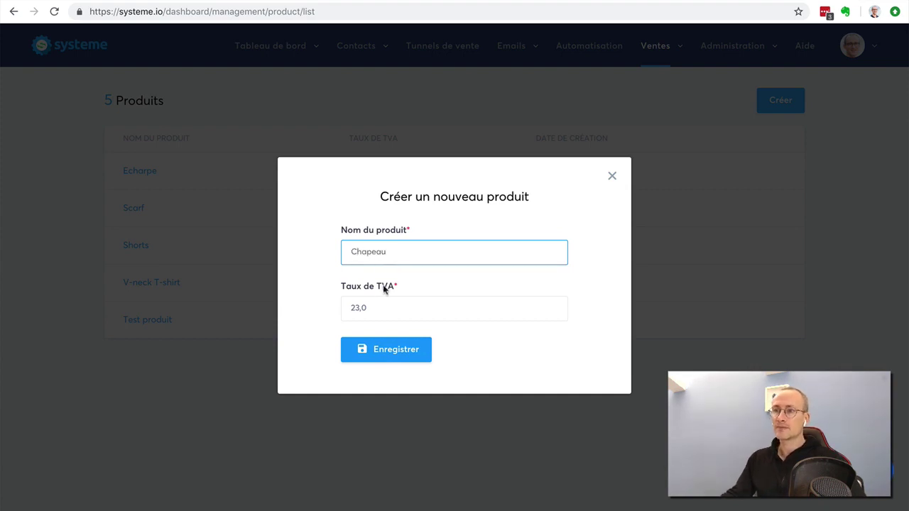
click(361, 307)
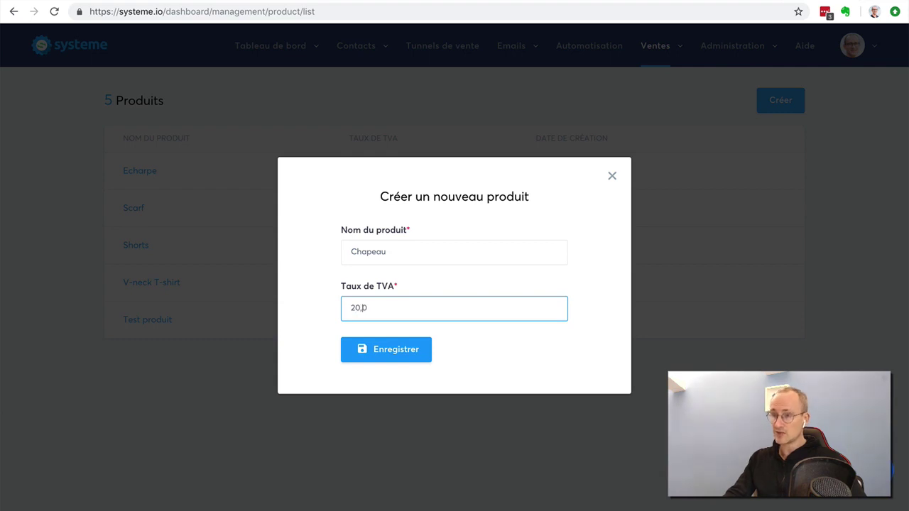
click(388, 356)
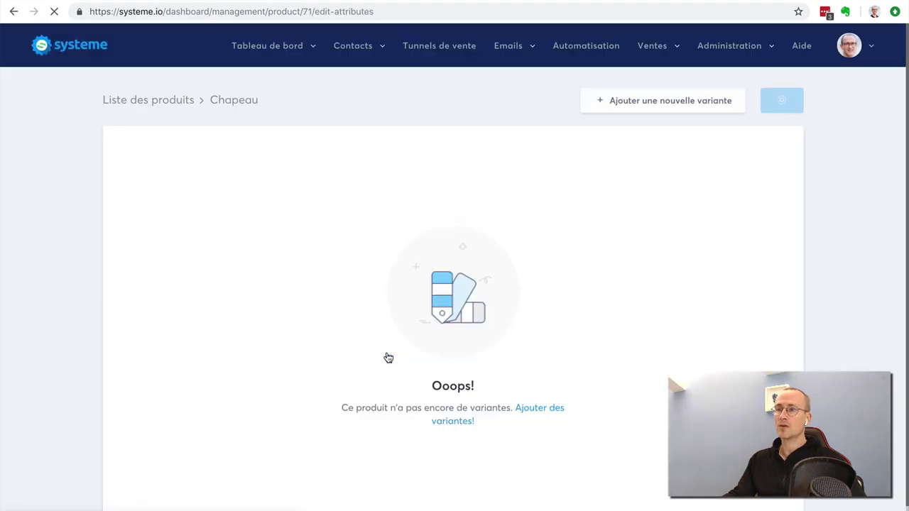
Step: Add a Couleur variant to the Chapeau product and give it the option Noir
click(670, 101)
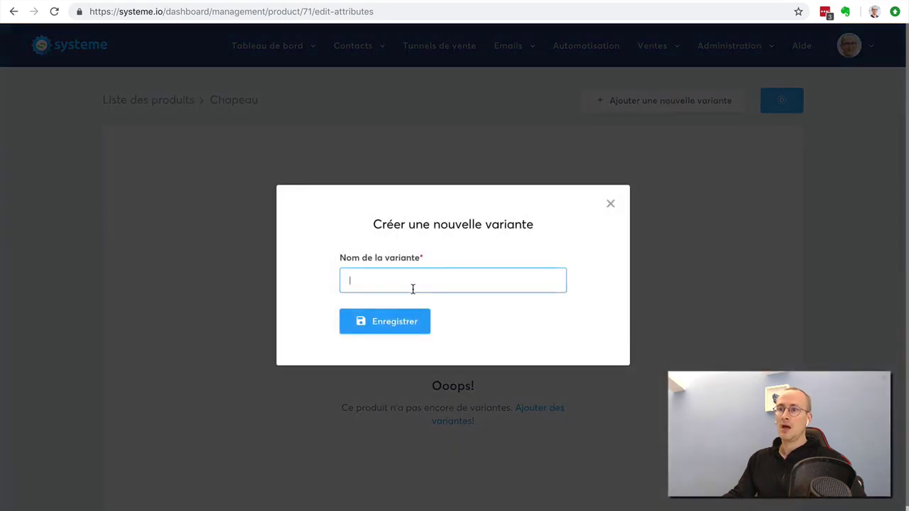
text(Couleur)
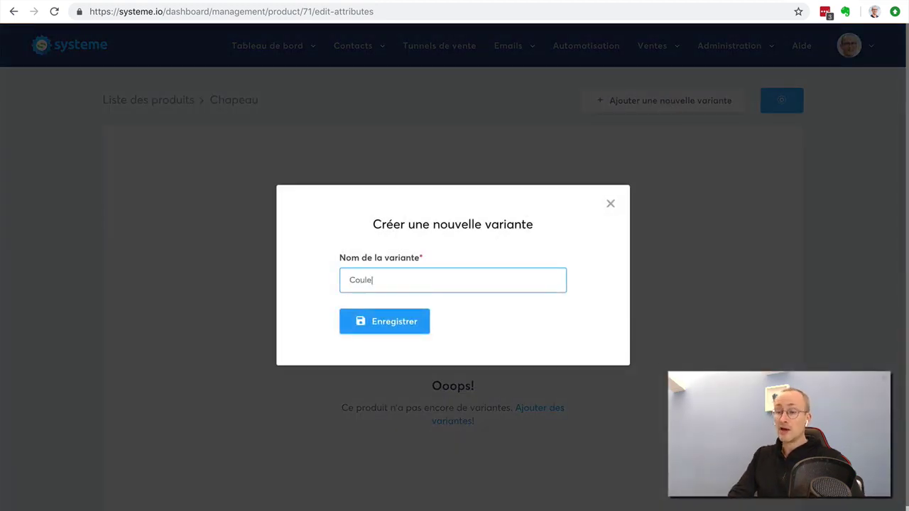
click(394, 324)
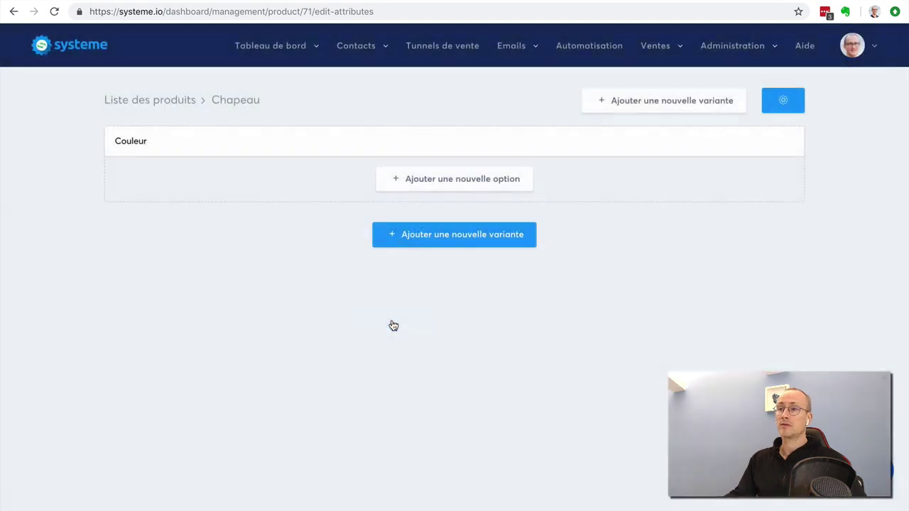
click(451, 182)
click(400, 276)
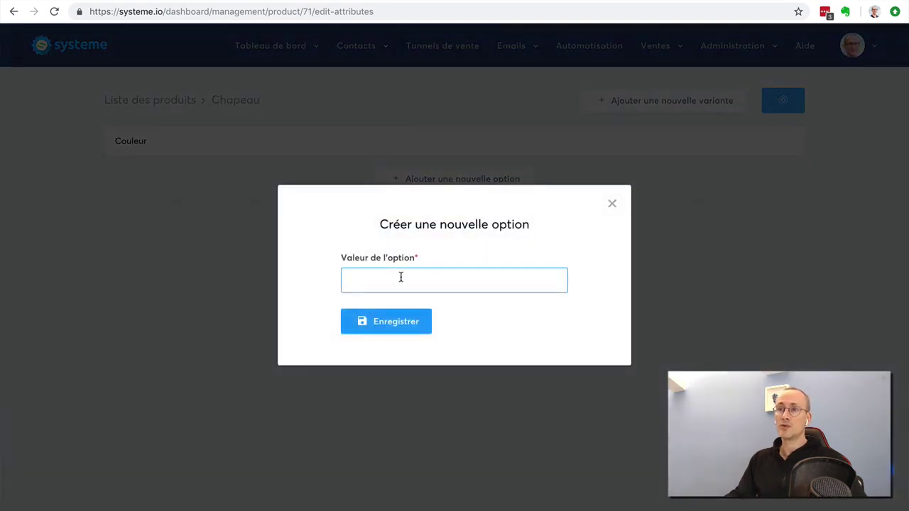
text(Noir)
click(410, 319)
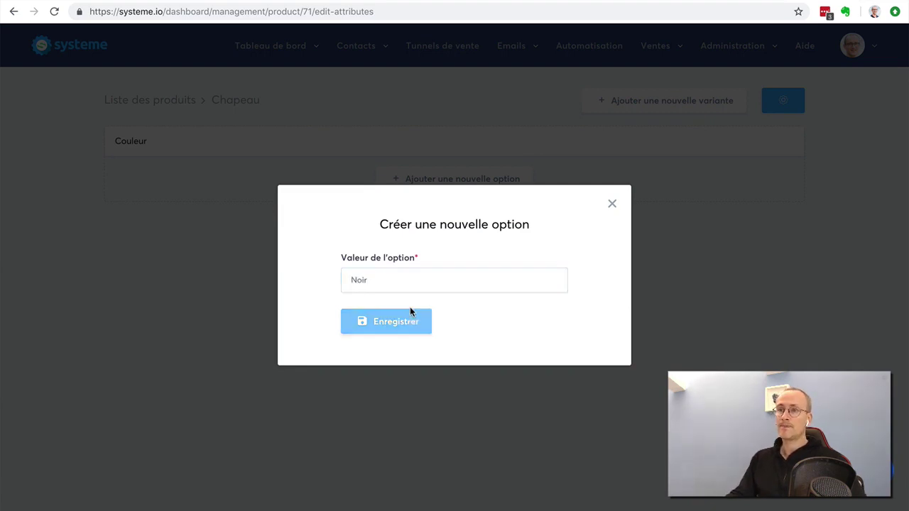
Step: Add the options Blanc and Rouge to the Couleur variant
click(494, 220)
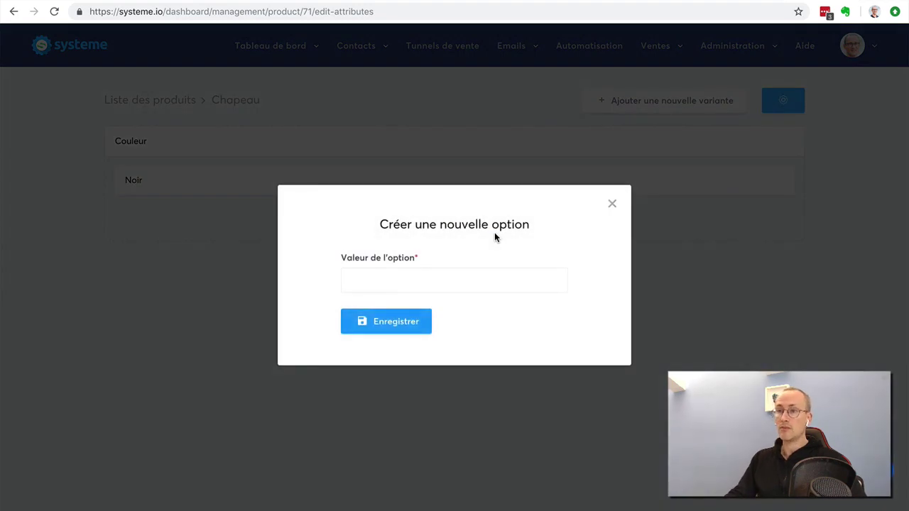
click(427, 279)
text(Blan)
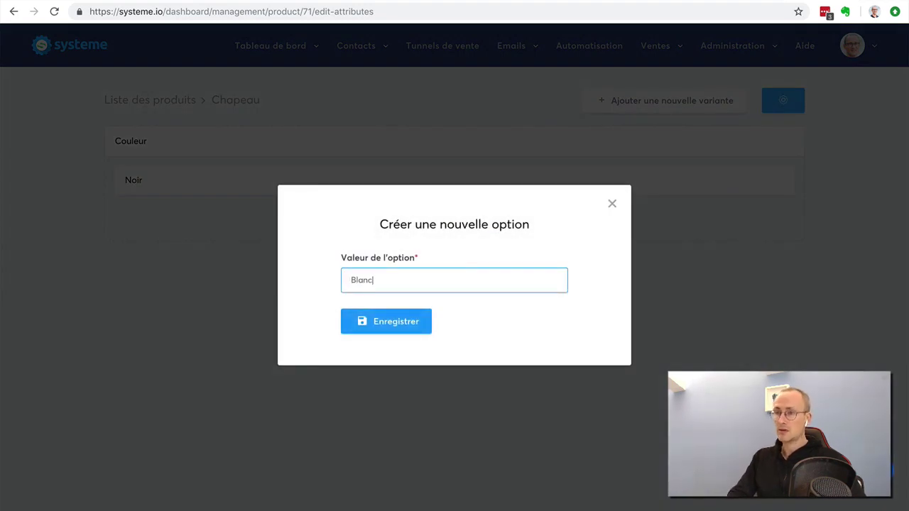
text(c)
click(406, 318)
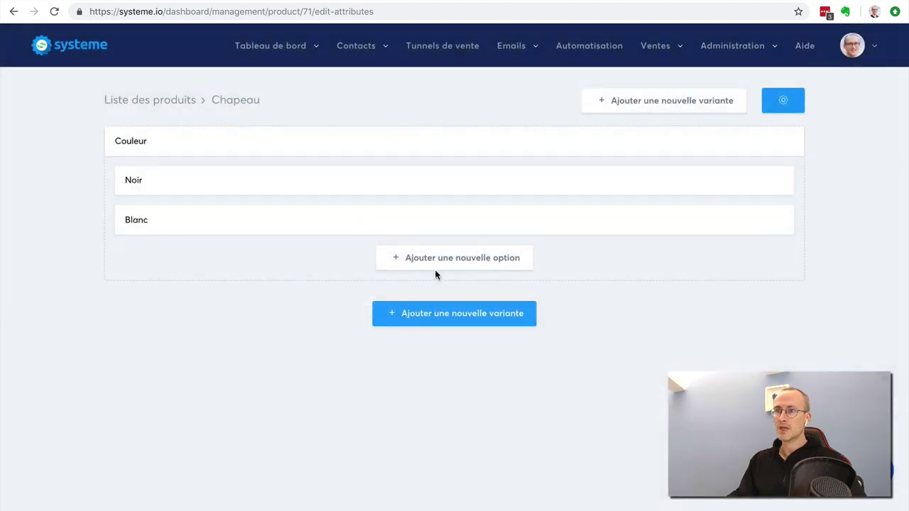
click(504, 268)
click(427, 276)
text(Rouge)
click(403, 325)
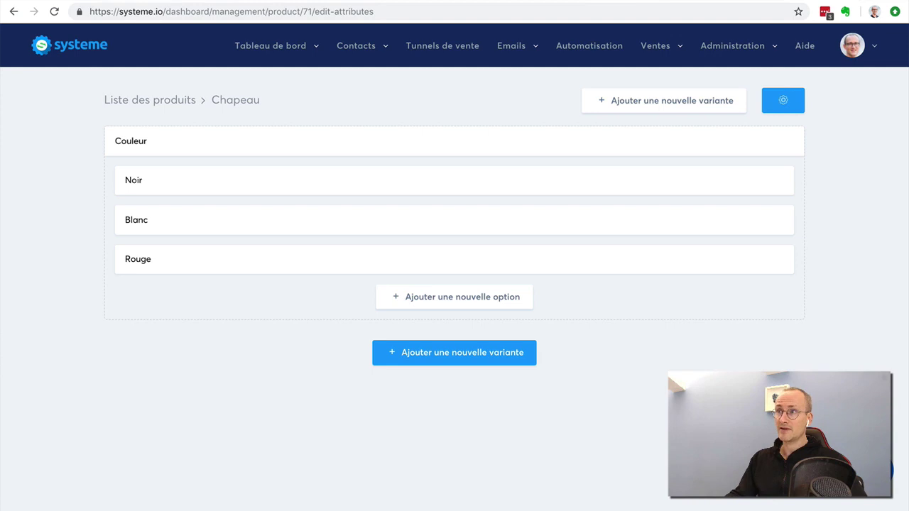
Step: Open the sales funnel "Tunnel de ventes ecommerce" from the second page of the funnel list
mouse_move(642, 51)
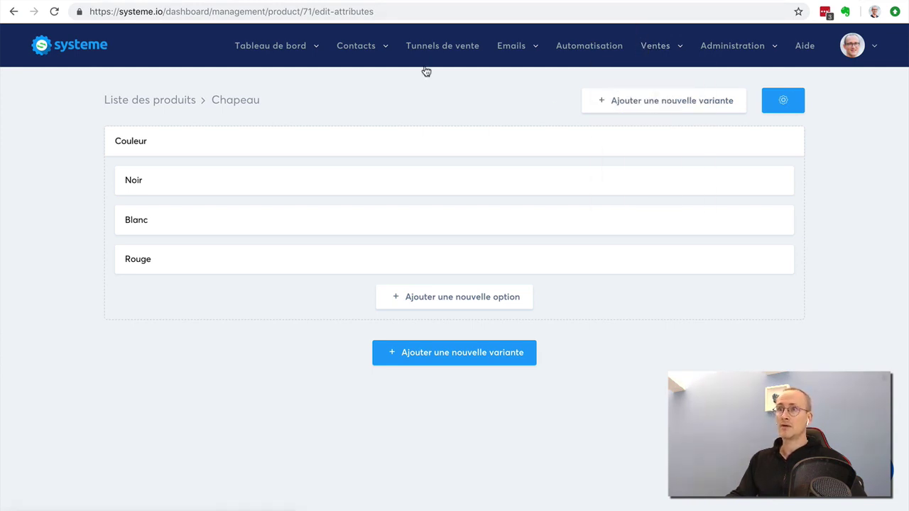
click(454, 51)
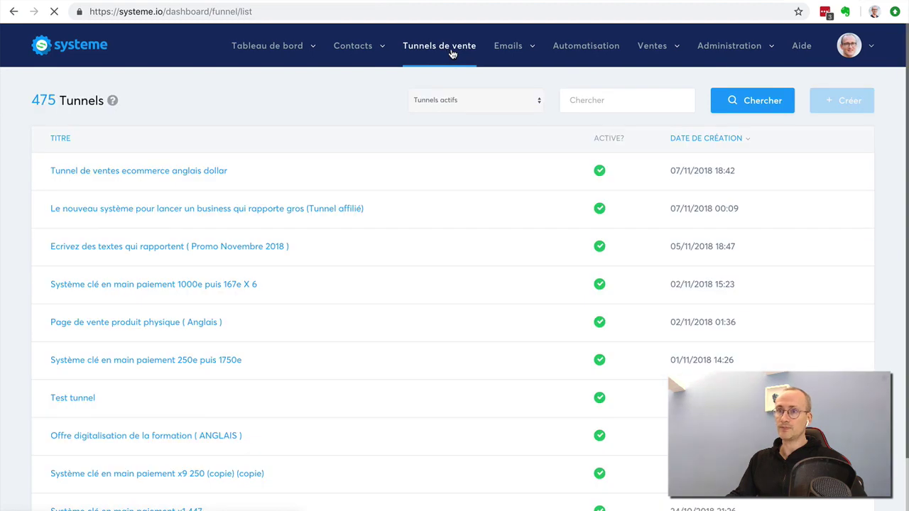
scroll(540, 209, down, 1)
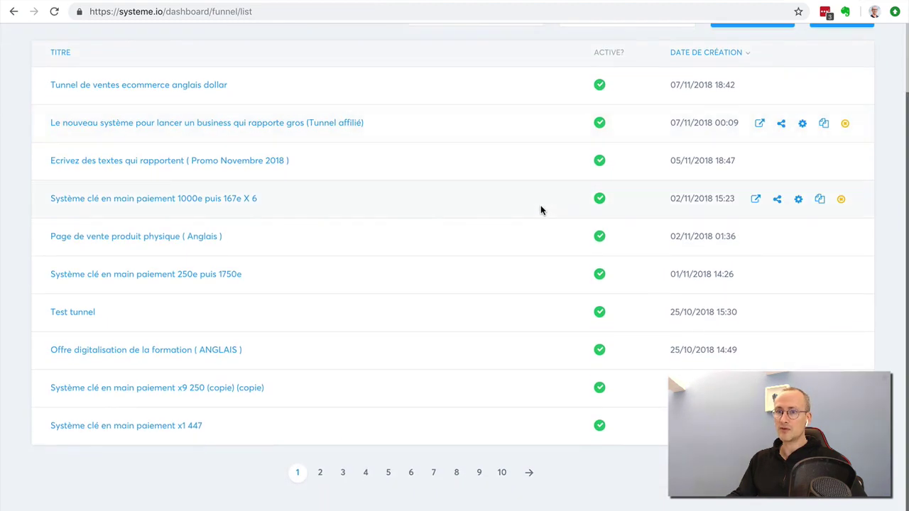
click(320, 480)
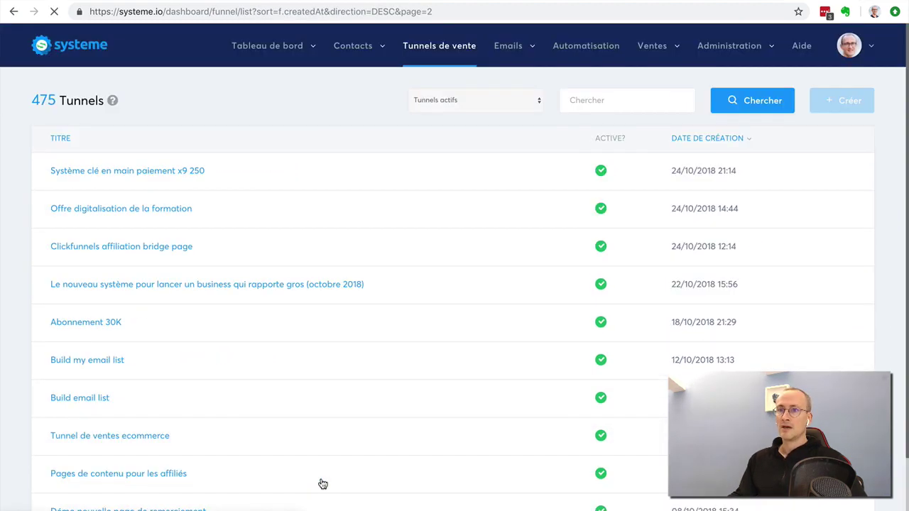
scroll(405, 323, down, 1)
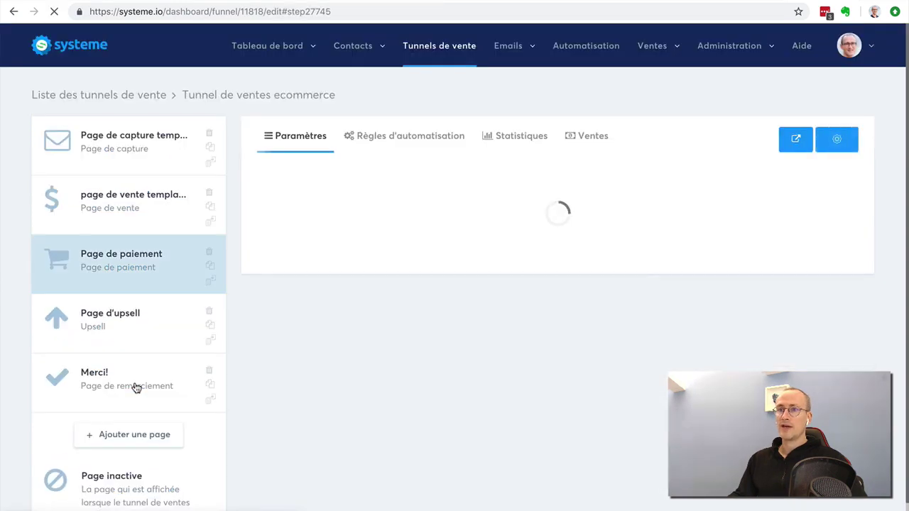
Step: Open the funnel's sales page "page de vente template" in the page editor
click(166, 155)
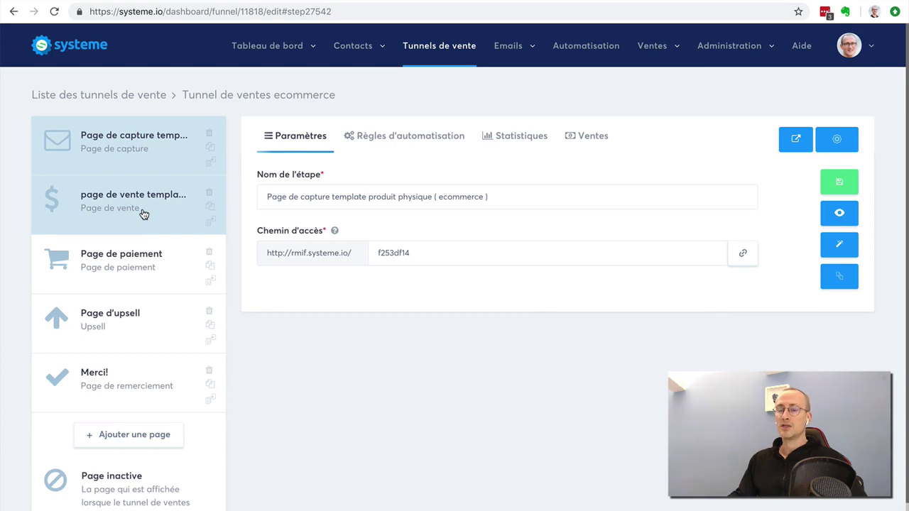
click(143, 214)
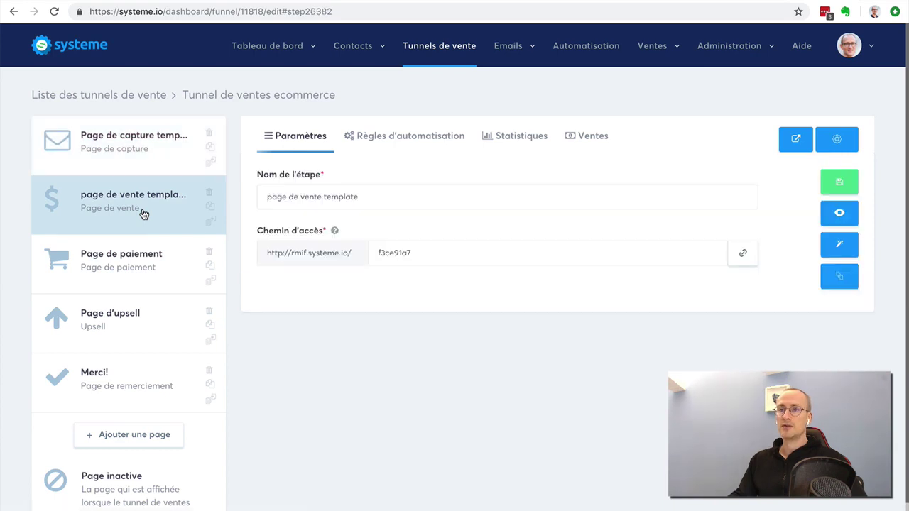
click(128, 252)
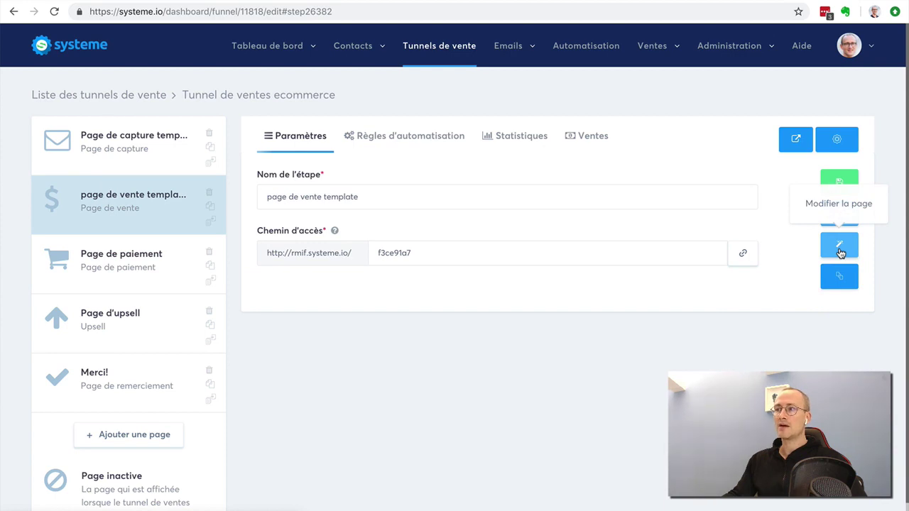
click(839, 250)
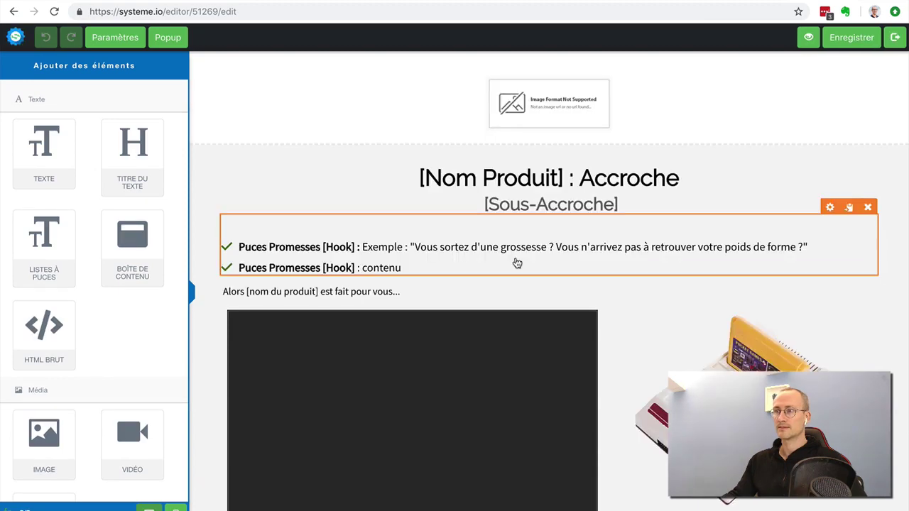
Step: Insert a Produit element between the countdown and the "J'en profite maintenant" button on the sales page
scroll(797, 357, down, 10)
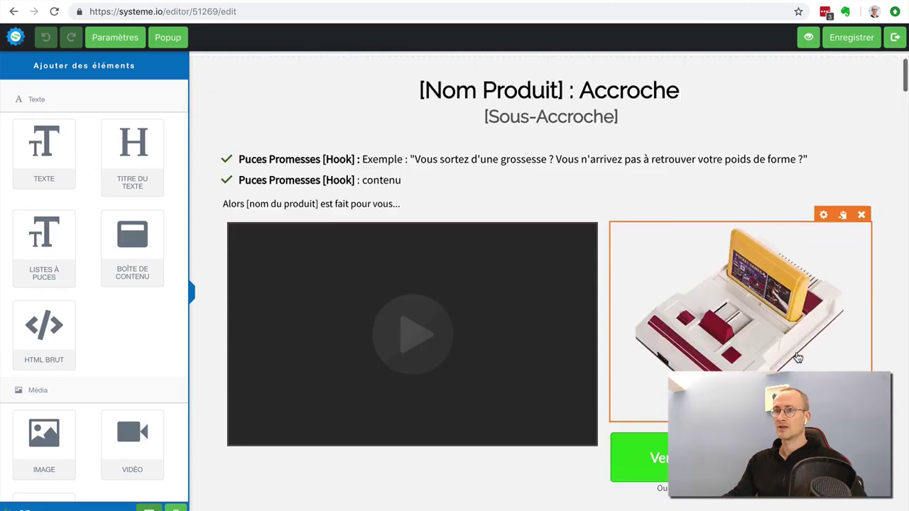
scroll(797, 357, down, 10)
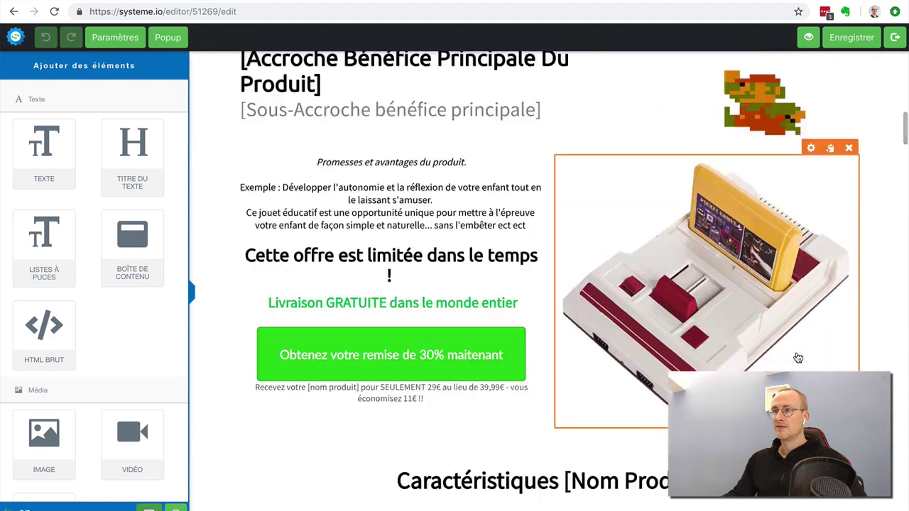
scroll(798, 357, down, 10)
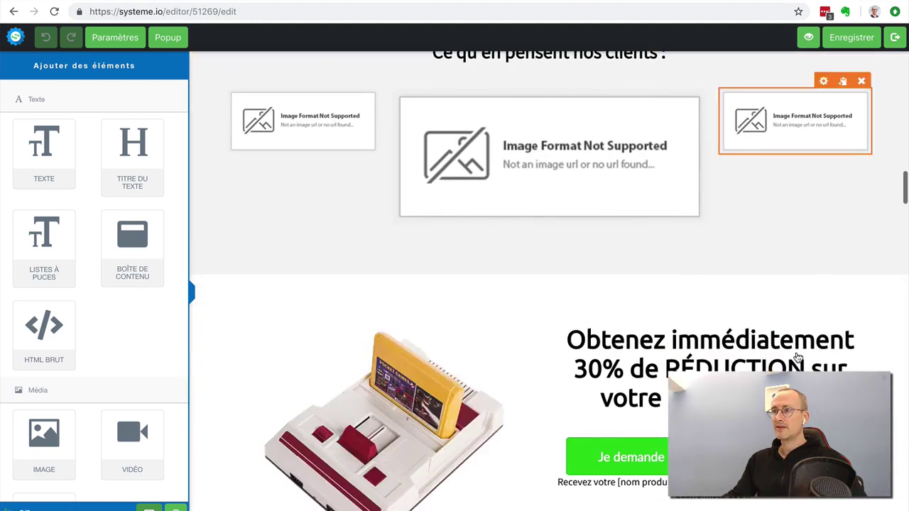
scroll(797, 357, down, 10)
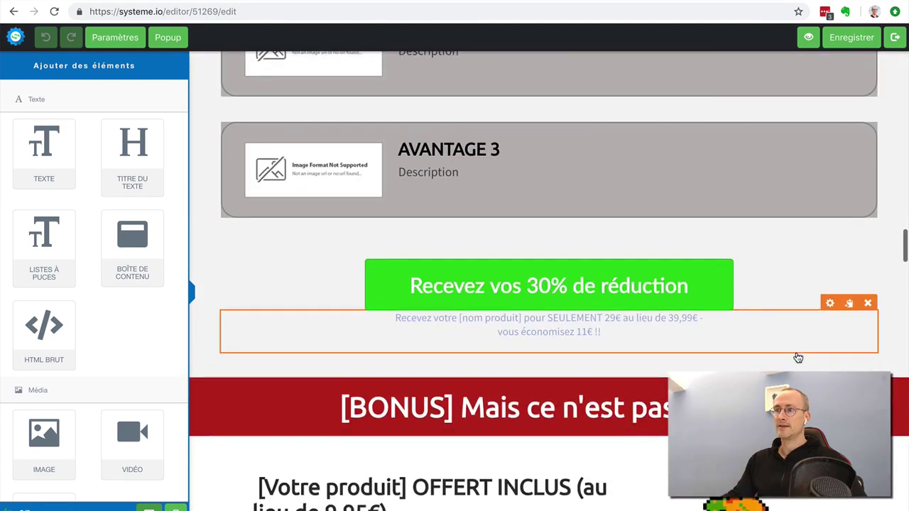
scroll(798, 357, down, 10)
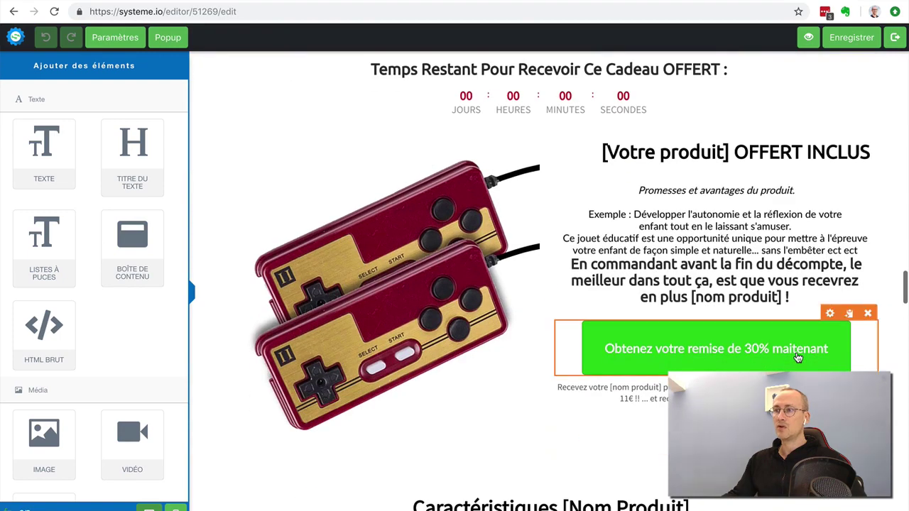
scroll(798, 357, down, 5)
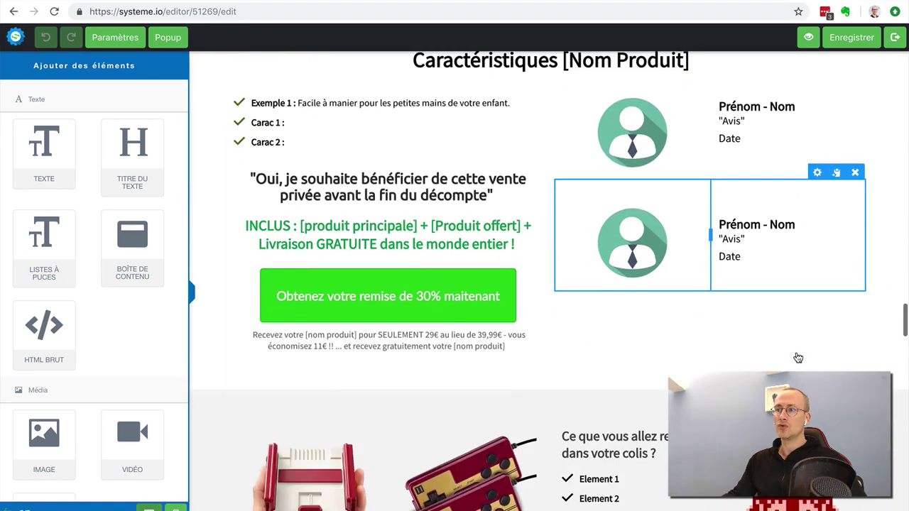
scroll(798, 357, down, 5)
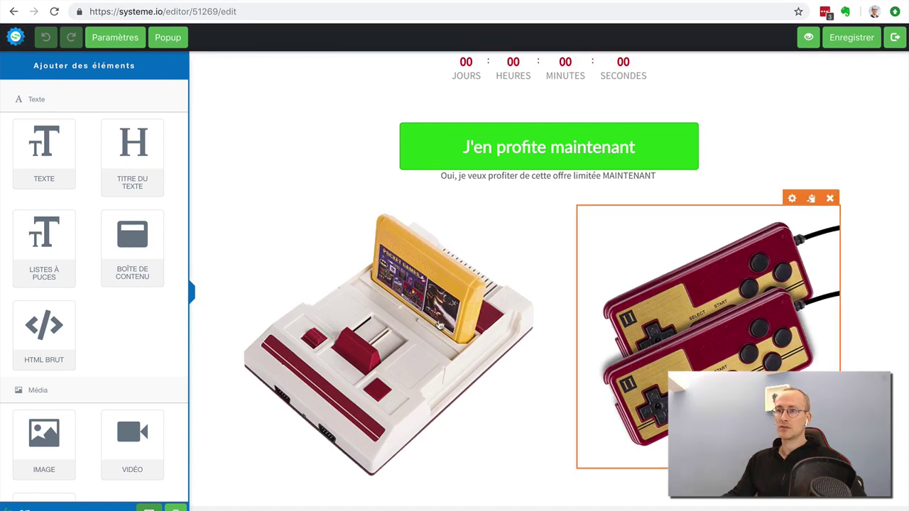
scroll(117, 330, down, 6)
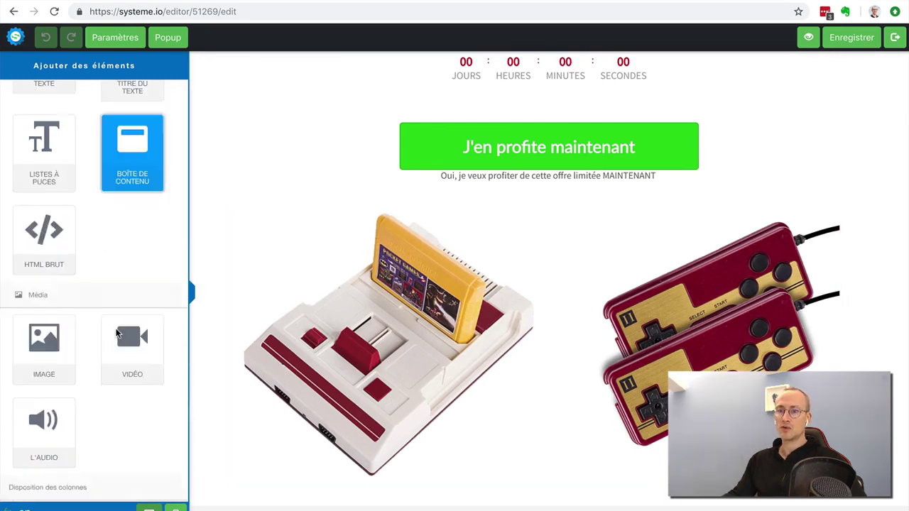
scroll(117, 331, down, 5)
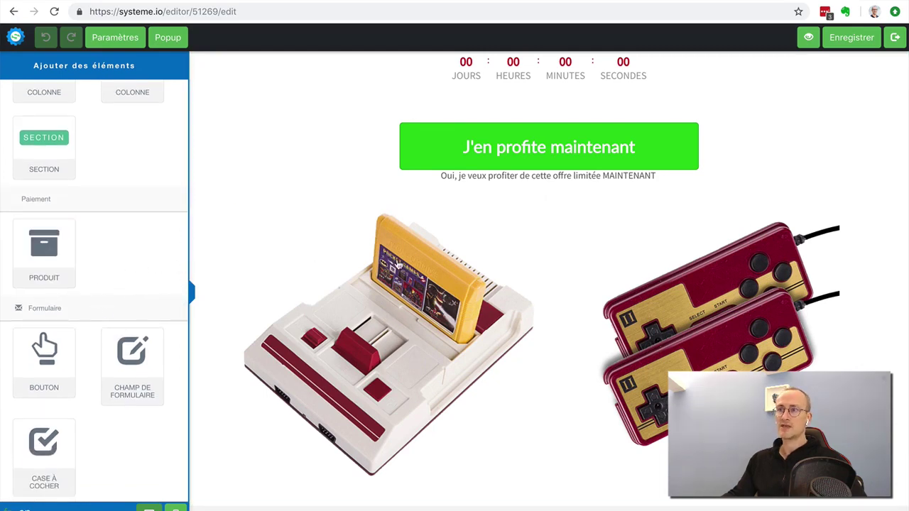
scroll(398, 264, up, 2)
drag(31, 252, 505, 250)
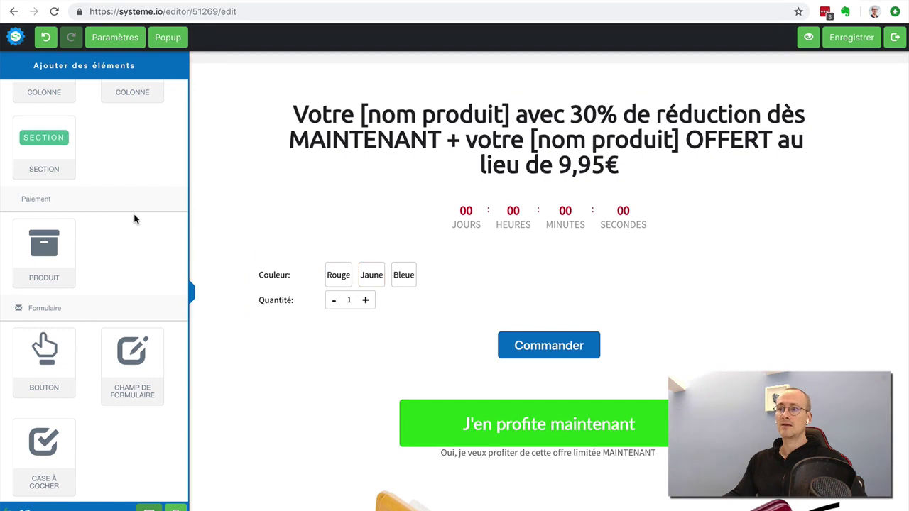
Step: Insert a row of three 1/3 columns between the countdown and the product block on the sales page
scroll(134, 219, up, 3)
drag(140, 163, 500, 250)
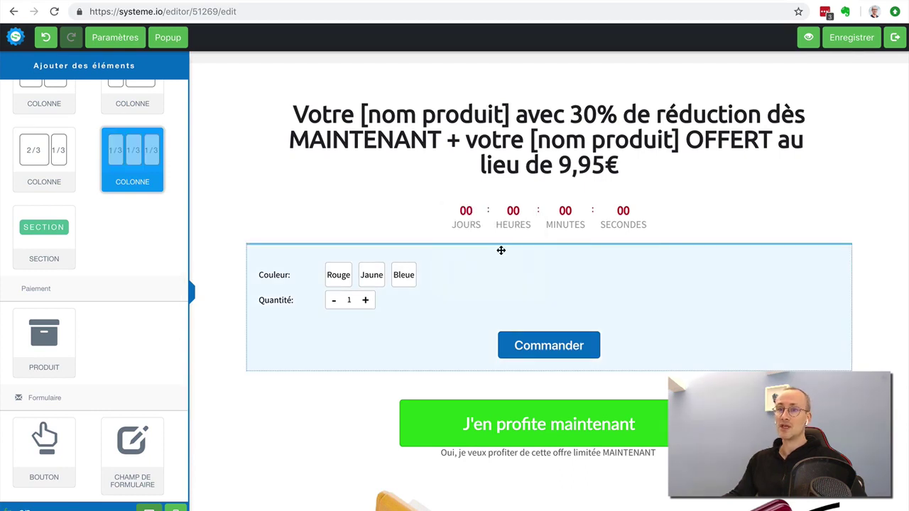
drag(501, 250, 435, 241)
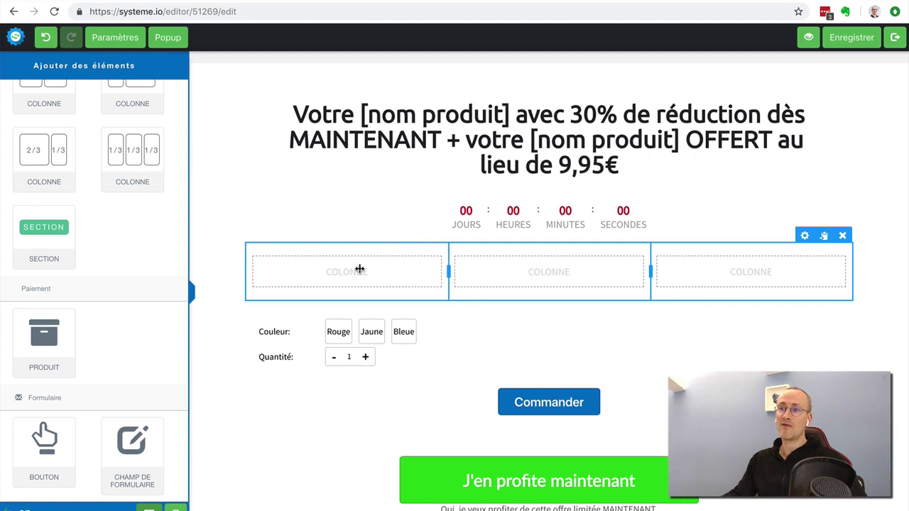
Step: Move the product options block into the new row's middle column and adjust the column widths around it
drag(360, 269, 361, 274)
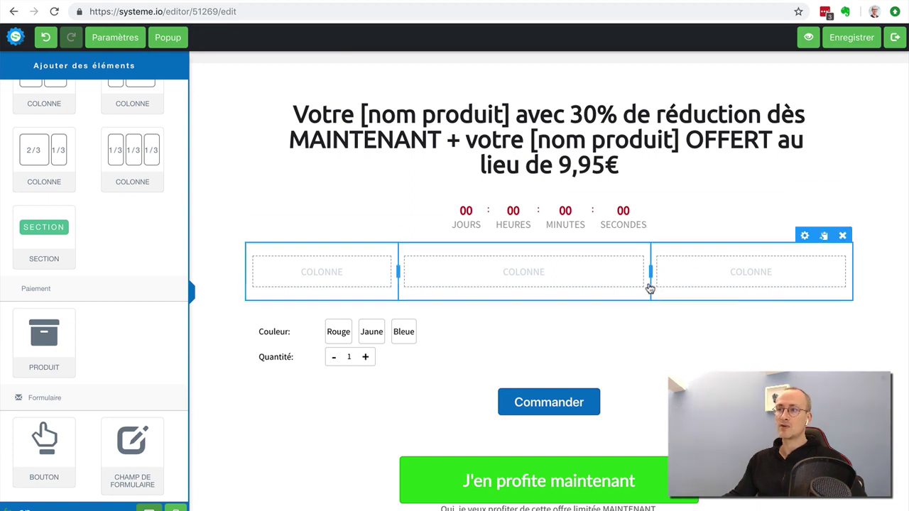
drag(719, 269, 719, 271)
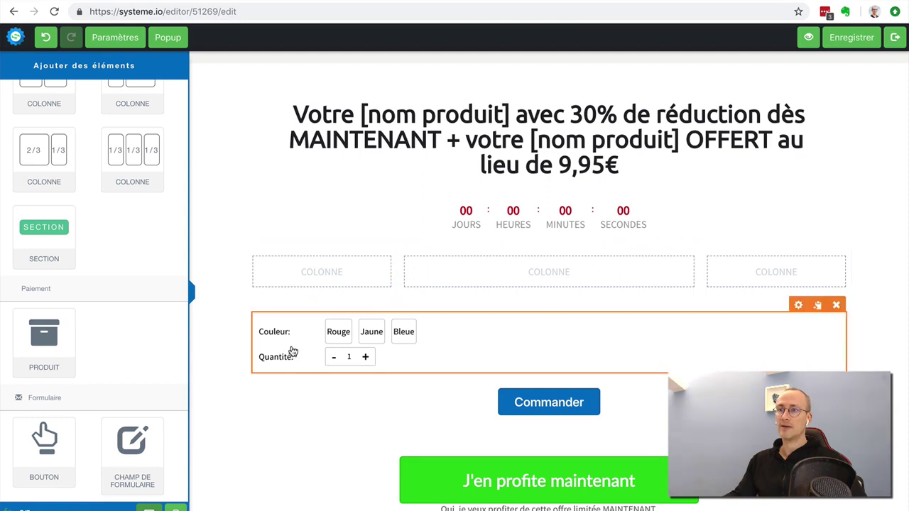
drag(294, 349, 541, 278)
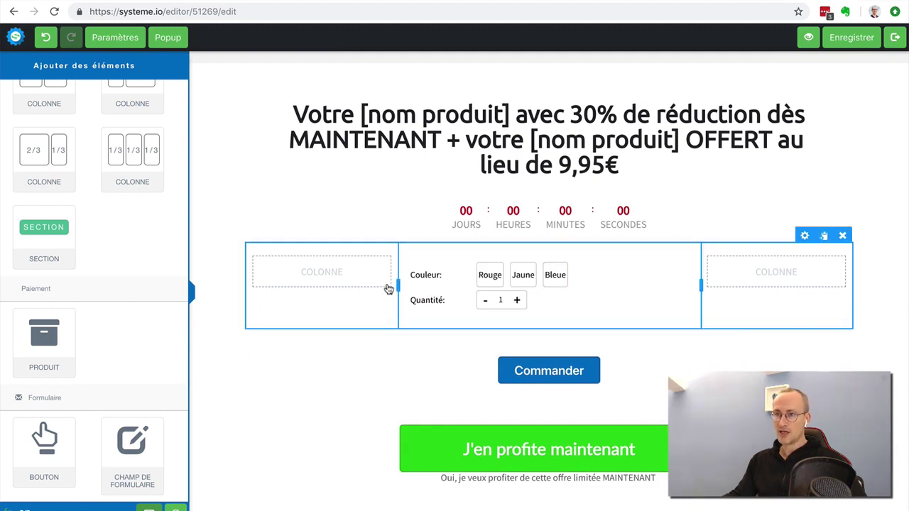
drag(455, 283, 465, 288)
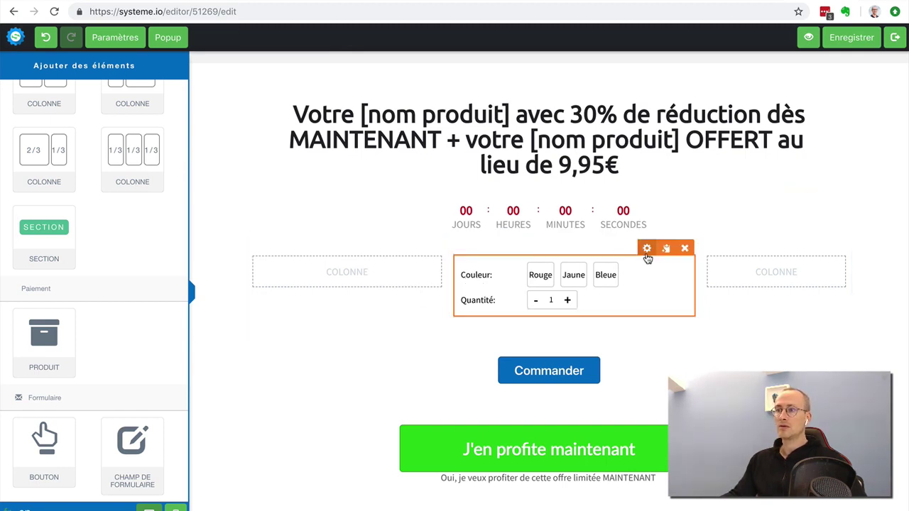
Step: Hide the quantity selector in the product block's settings
click(646, 249)
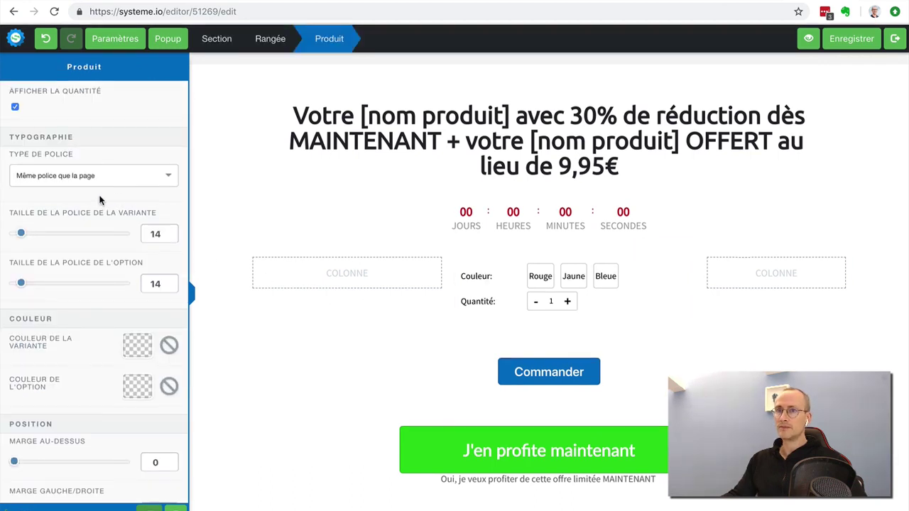
click(15, 106)
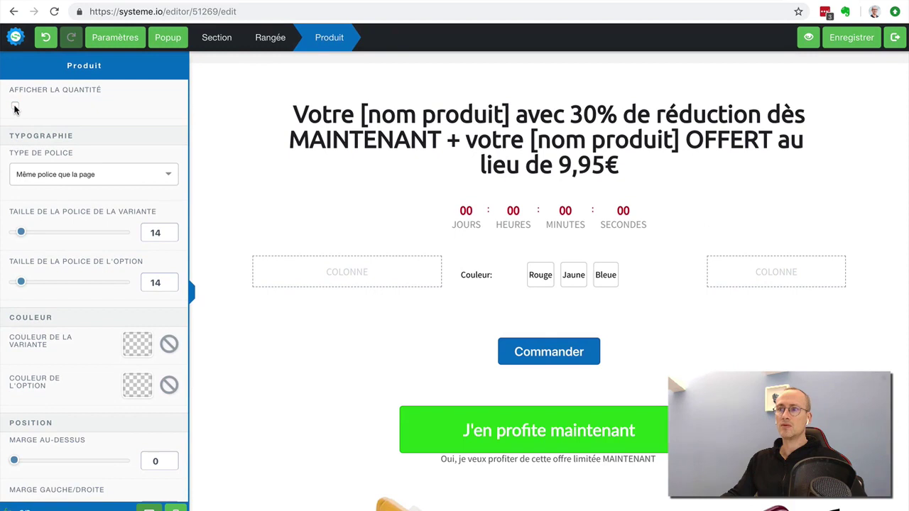
click(15, 106)
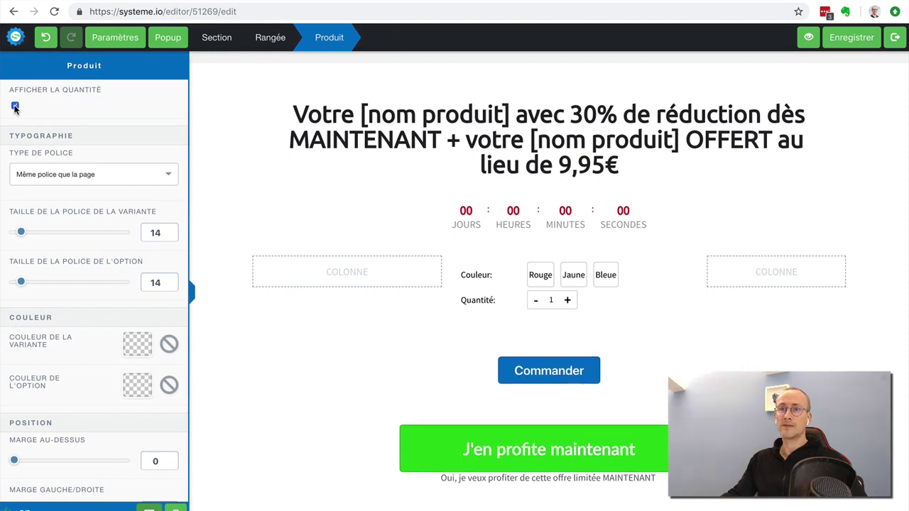
click(15, 106)
Step: Set the product block's variant font size to 32 and its option font size to 30
click(22, 232)
drag(39, 234, 43, 232)
drag(21, 282, 41, 283)
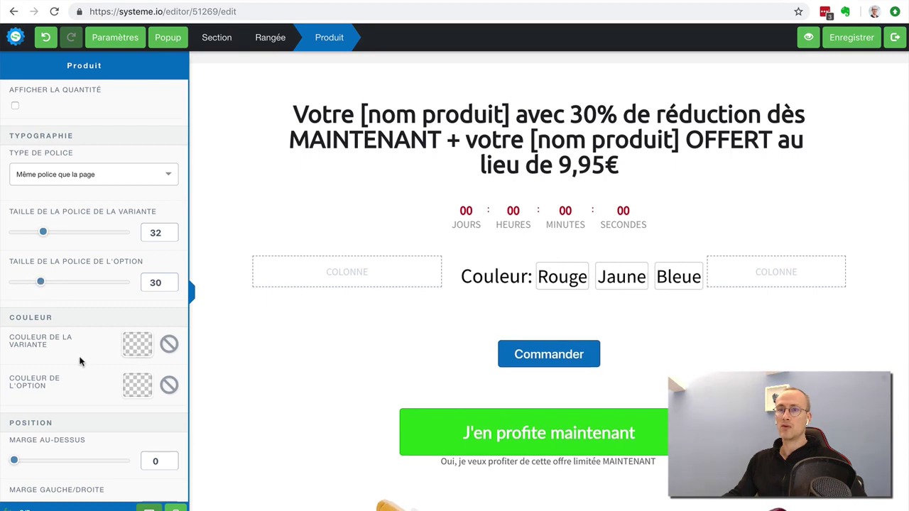
Step: Try a top margin of 2 on the product block and close its settings
scroll(78, 363, down, 1)
scroll(75, 362, down, 5)
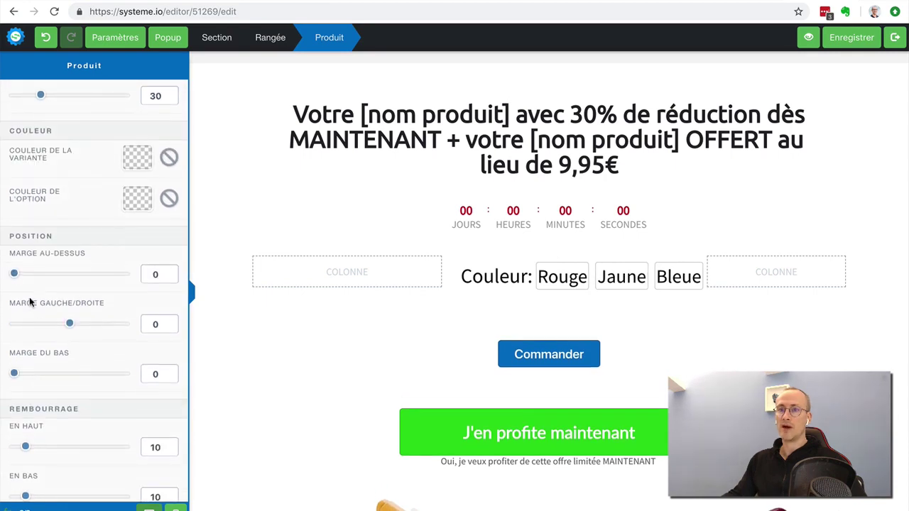
mouse_move(15, 275)
mouse_down()
mouse_move(33, 273)
mouse_move(13, 275)
mouse_up()
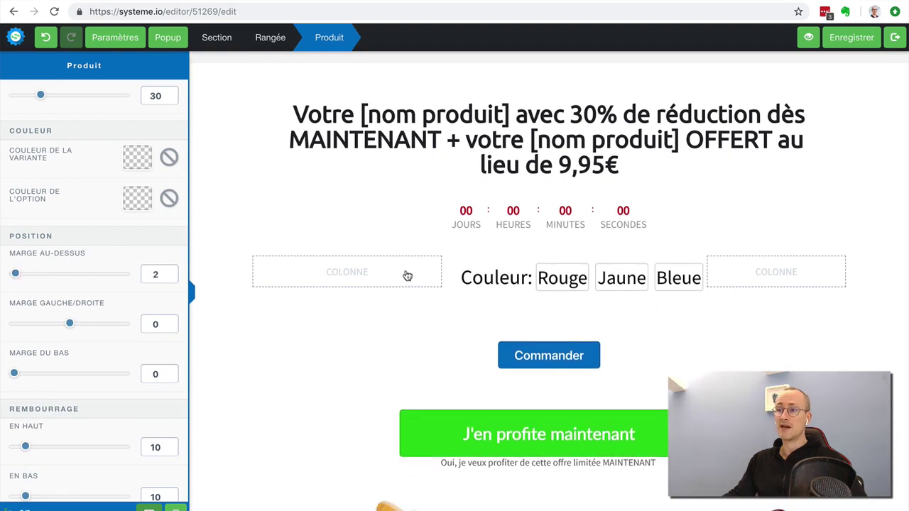
click(619, 313)
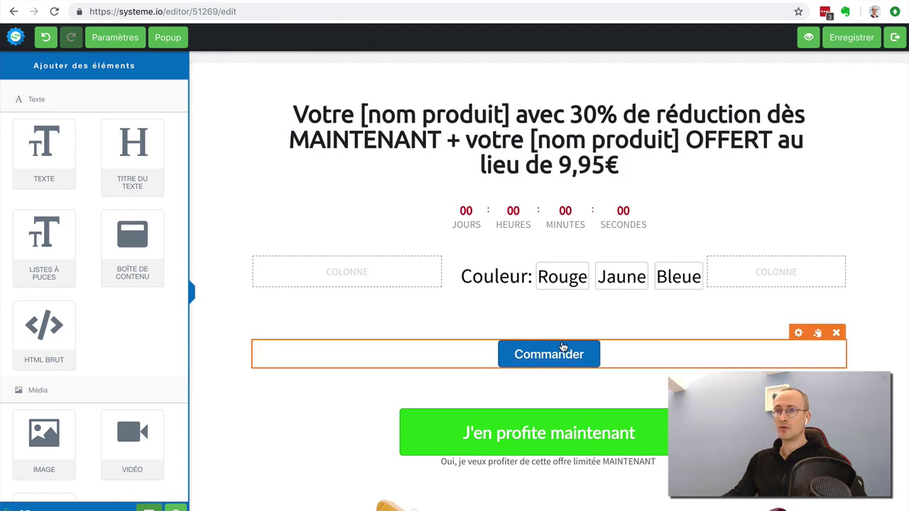
Step: Examine the Commander payment redirection button's position, typography, colour and padding settings, comparing it with the "J'en profite maintenant" button's settings
click(563, 347)
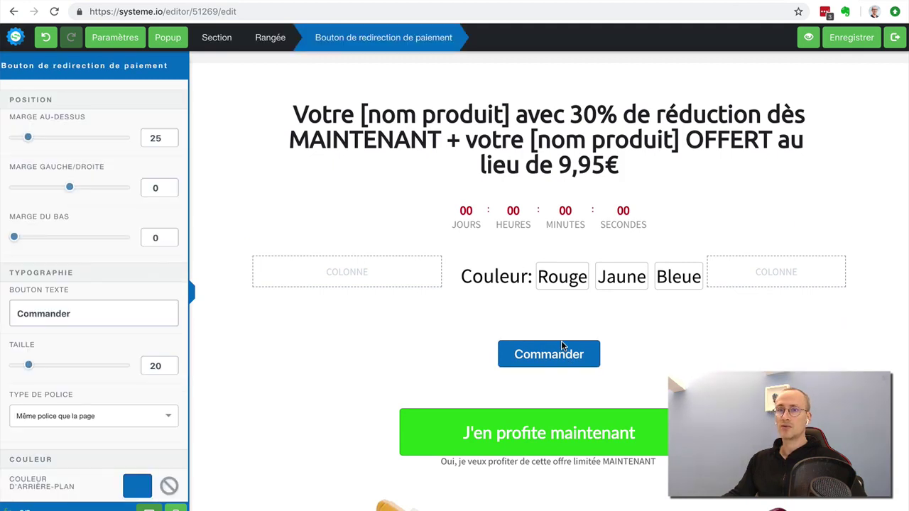
scroll(112, 369, down, 5)
scroll(112, 369, down, 5)
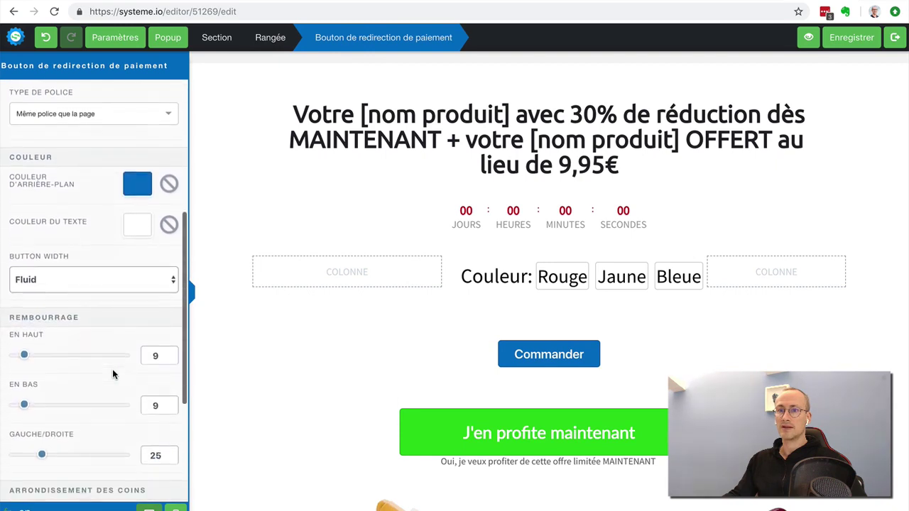
scroll(112, 369, up, 4)
scroll(112, 369, down, 4)
scroll(113, 373, up, 6)
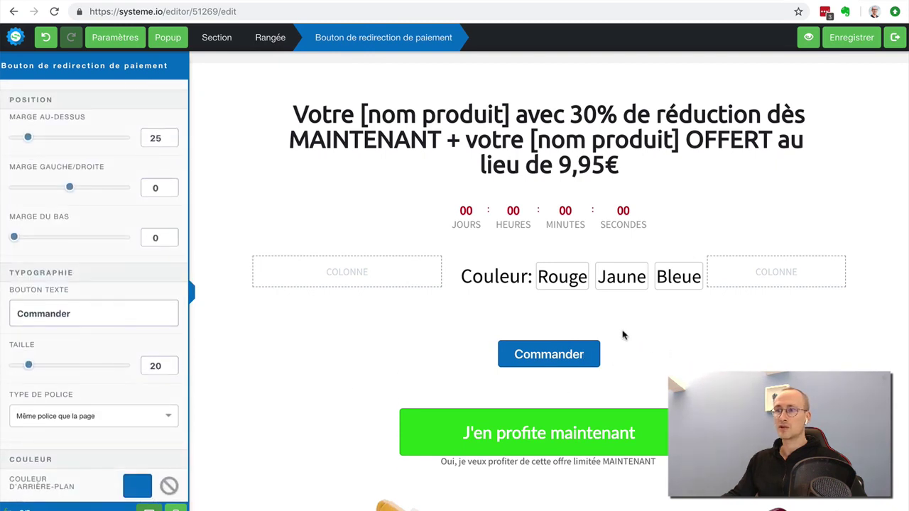
click(588, 359)
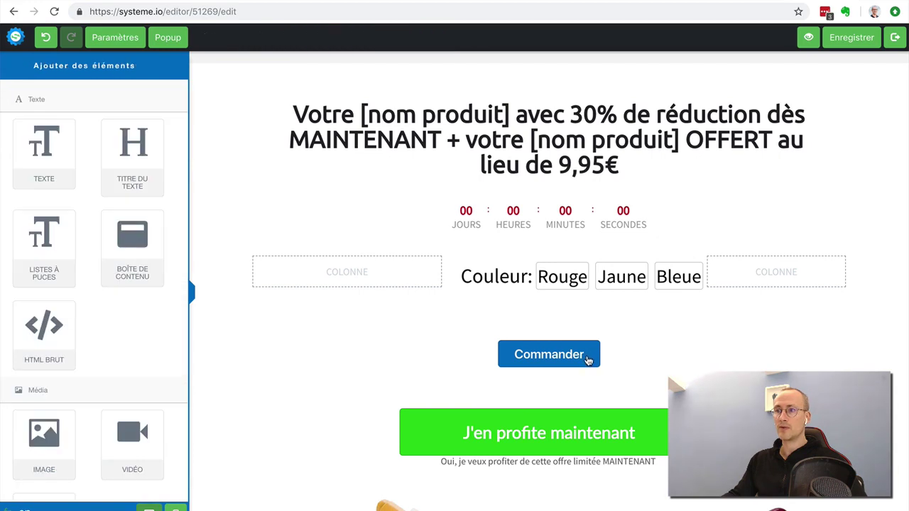
click(587, 415)
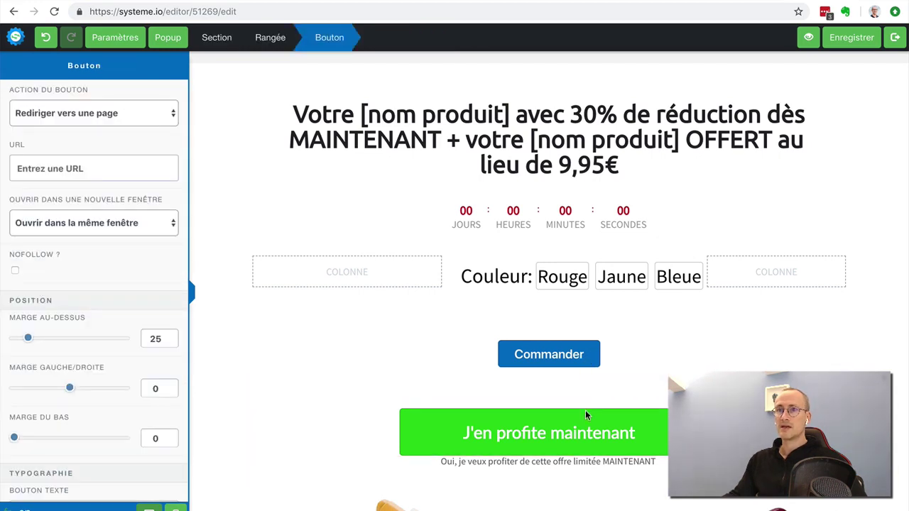
click(566, 358)
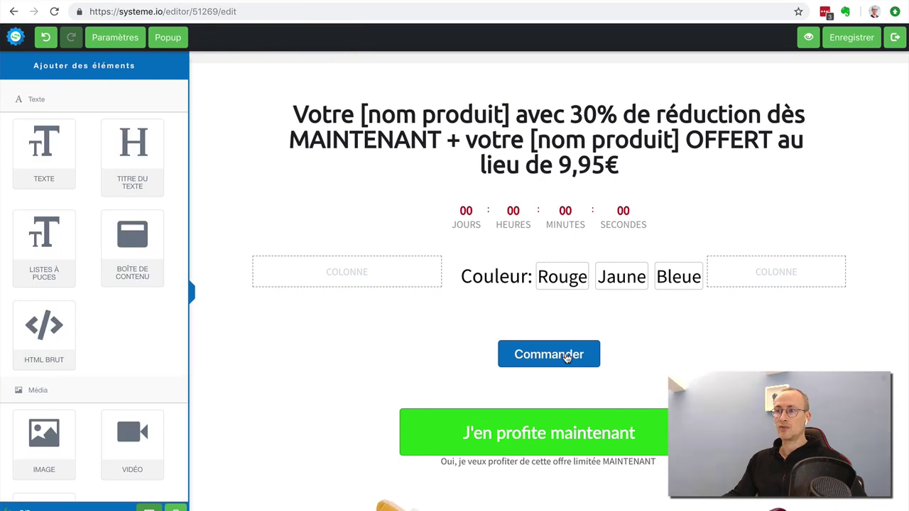
click(566, 358)
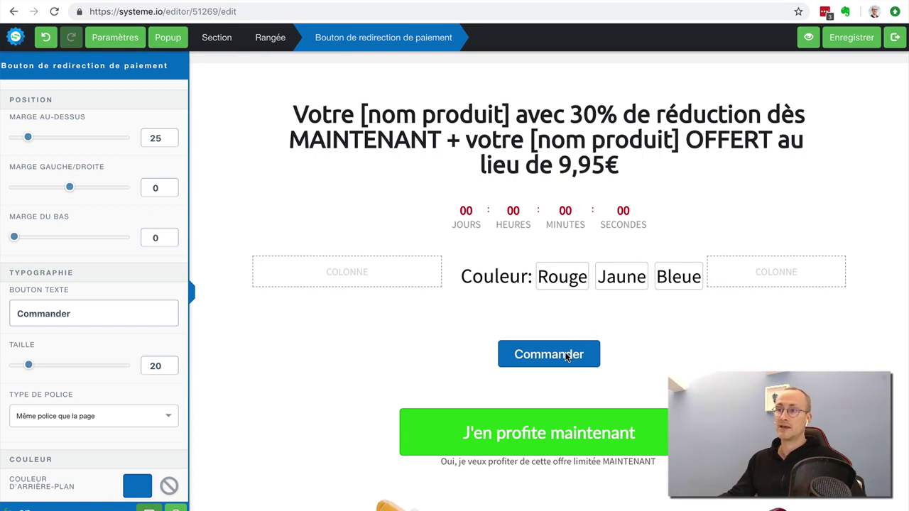
Step: Save the sales page and open the funnel's "Page de paiement" in the page editor
click(848, 39)
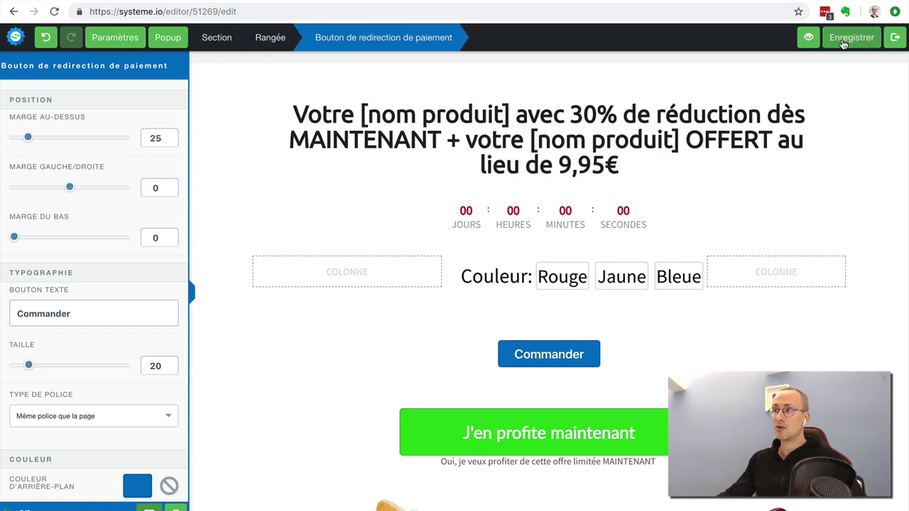
click(895, 40)
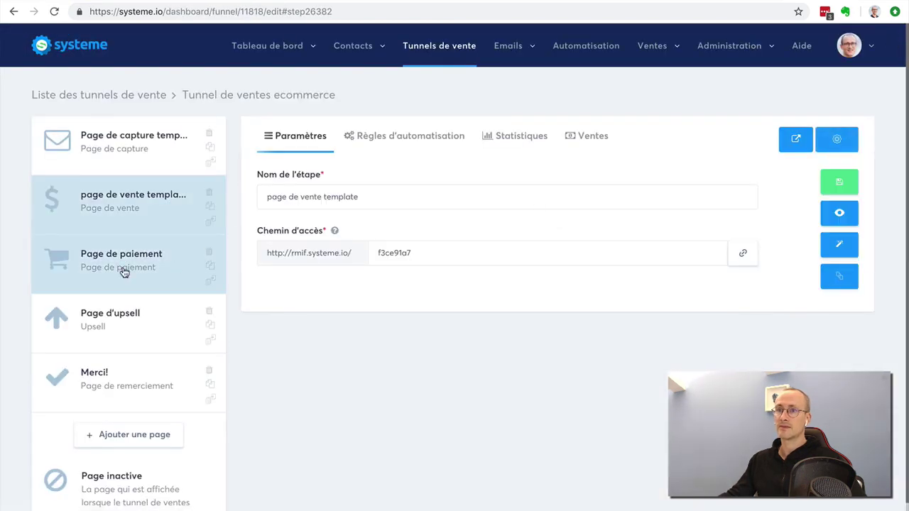
click(122, 270)
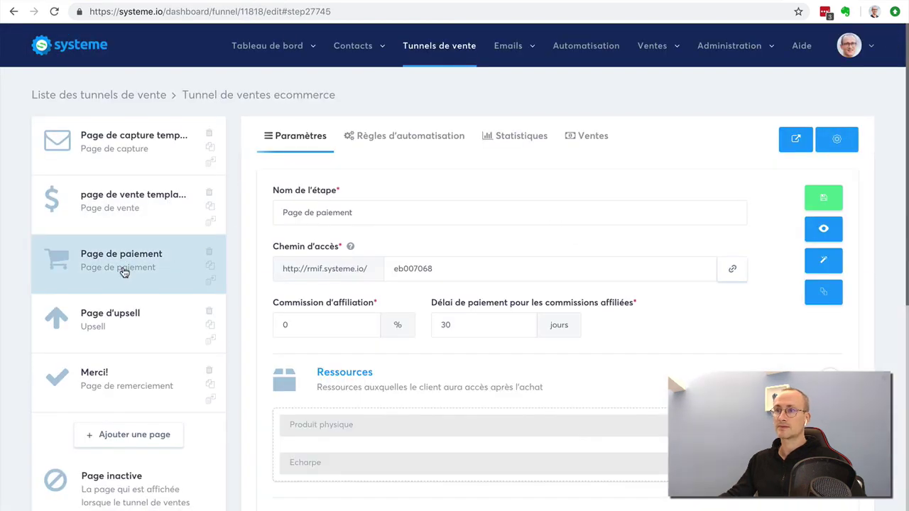
click(823, 262)
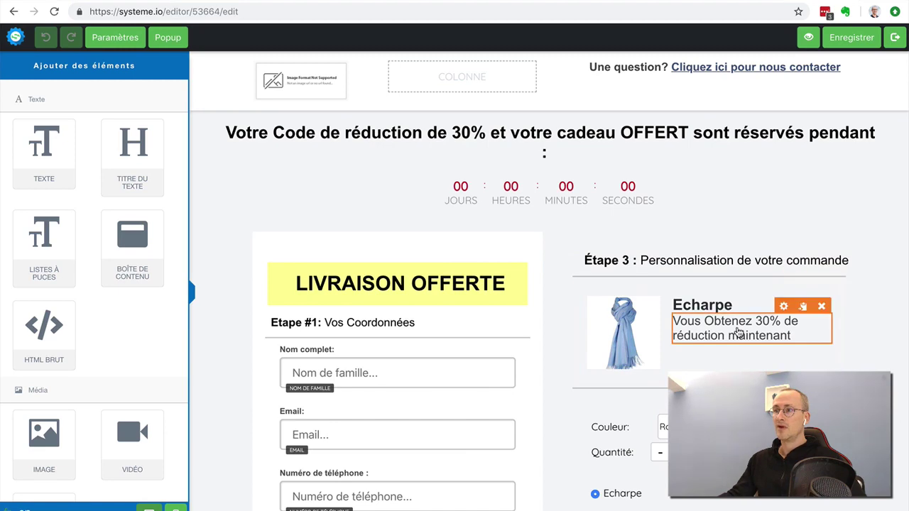
Step: Review the product order block on the payment page, save the page and return to the funnel settings
scroll(898, 332, down, 3)
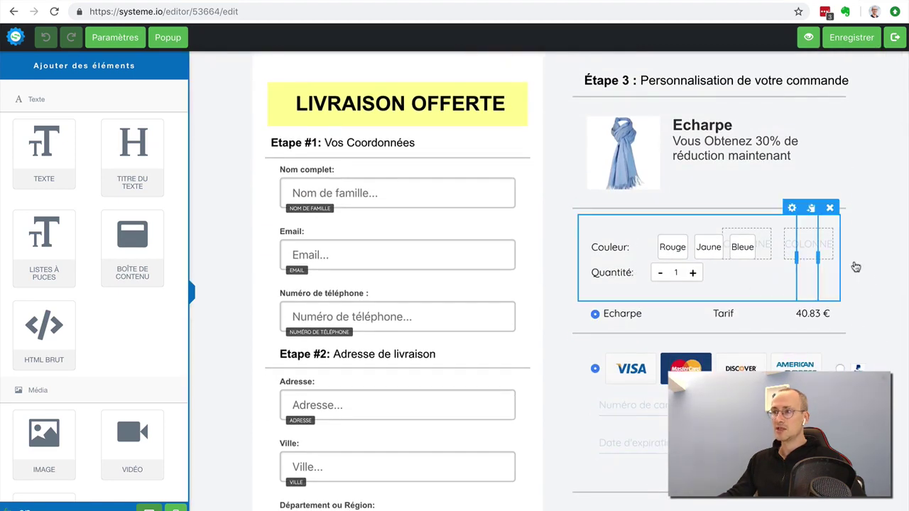
scroll(894, 266, up, 1)
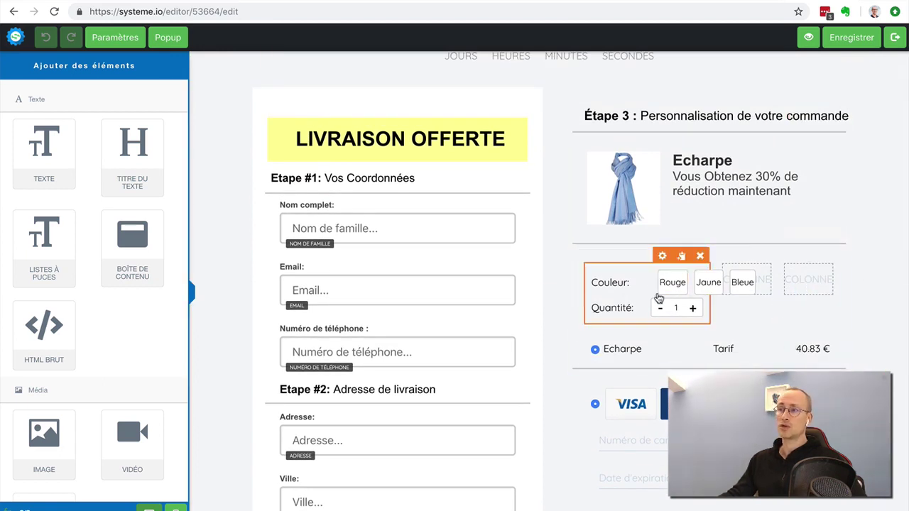
scroll(861, 225, up, 2)
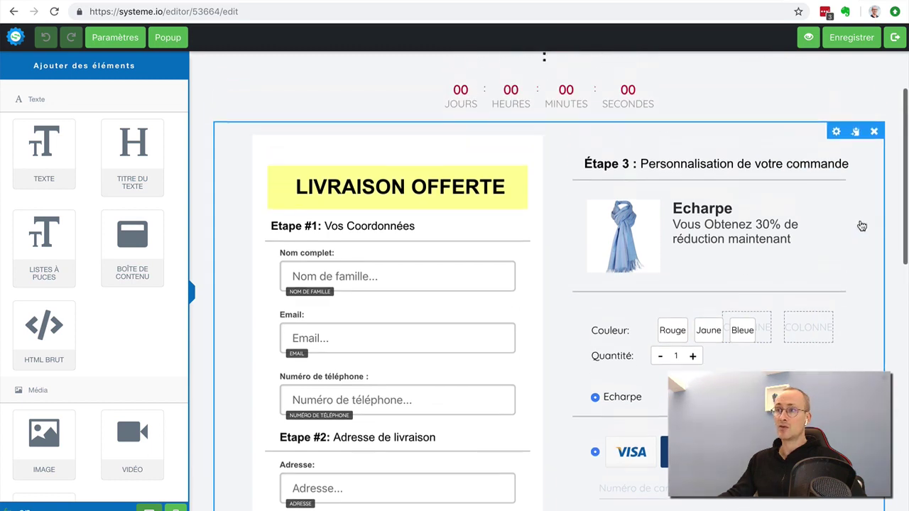
scroll(861, 226, up, 1)
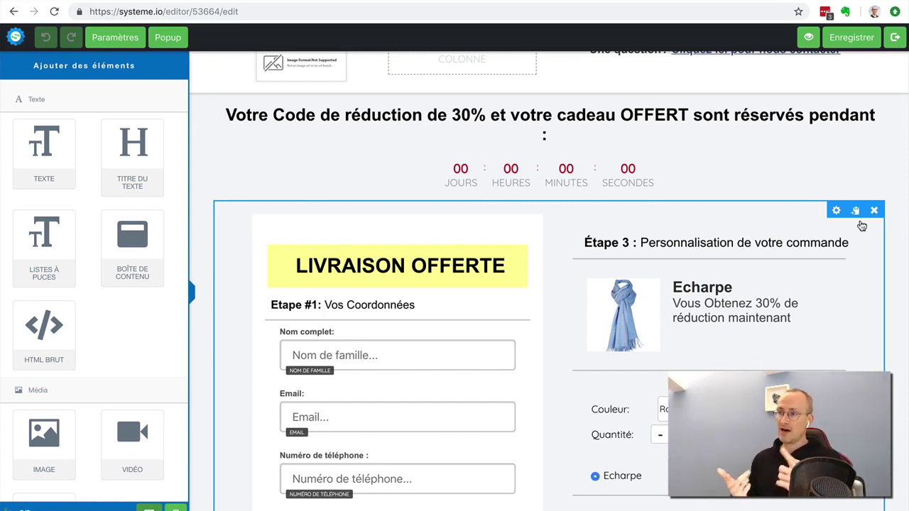
click(855, 40)
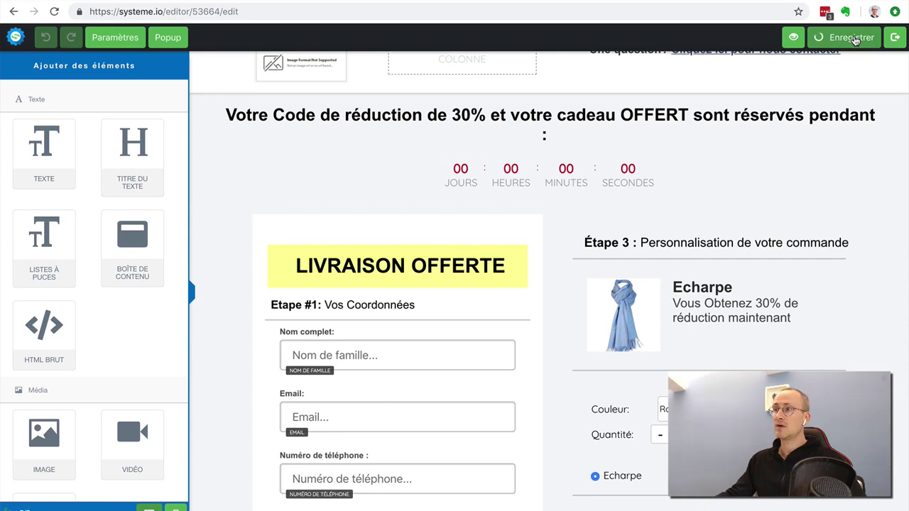
click(895, 38)
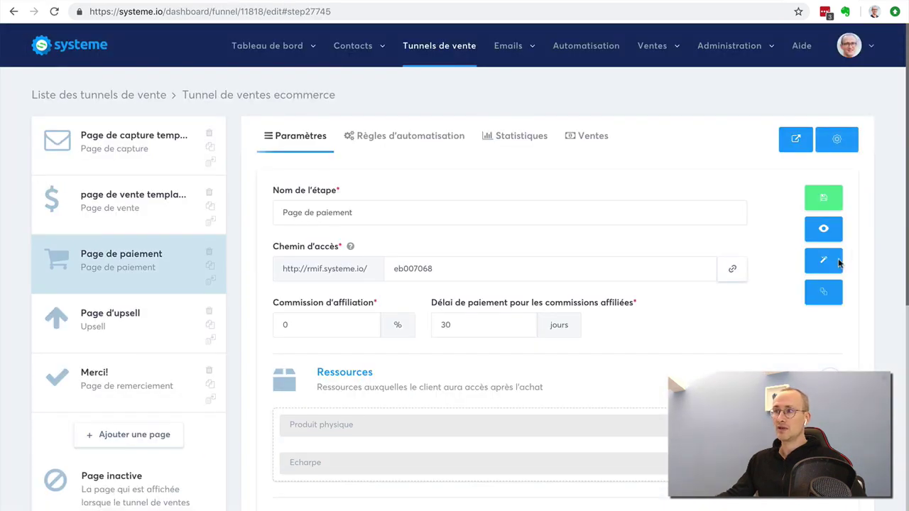
Step: Preview the payment page and test the quantity control by raising it to 4 and lowering it to 2
click(822, 231)
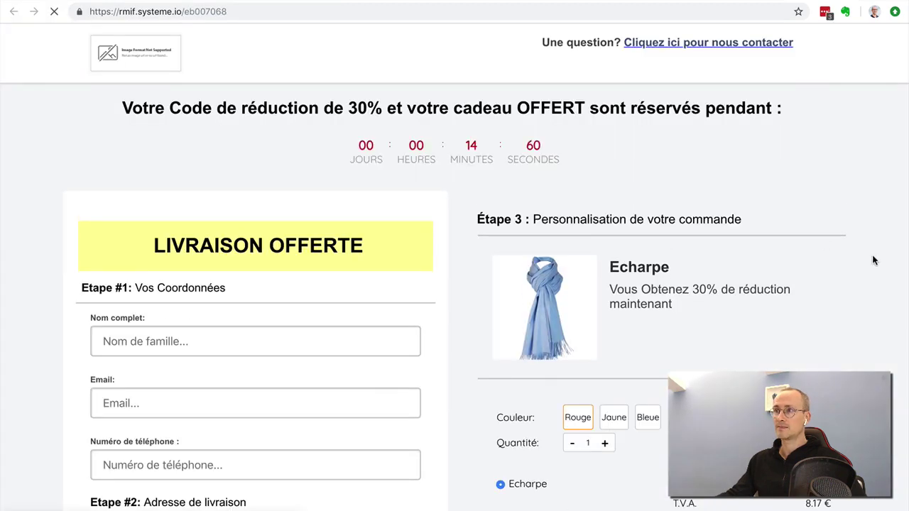
scroll(873, 259, down, 3)
click(604, 278)
click(605, 277)
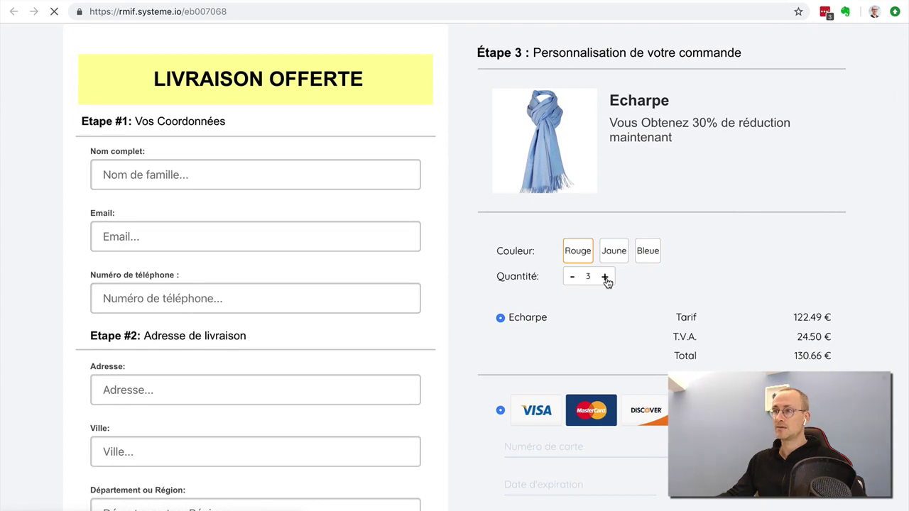
click(605, 277)
click(572, 279)
click(572, 278)
Step: Test the colour options Jaune and Bleue in the preview, ending on Jaune, and close the preview
click(624, 258)
click(649, 258)
click(624, 257)
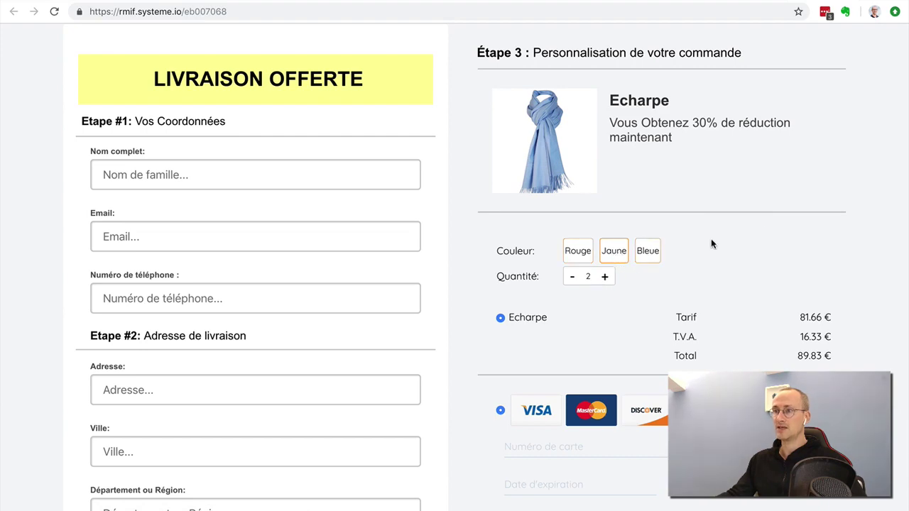
scroll(760, 225, up, 3)
click(759, 0)
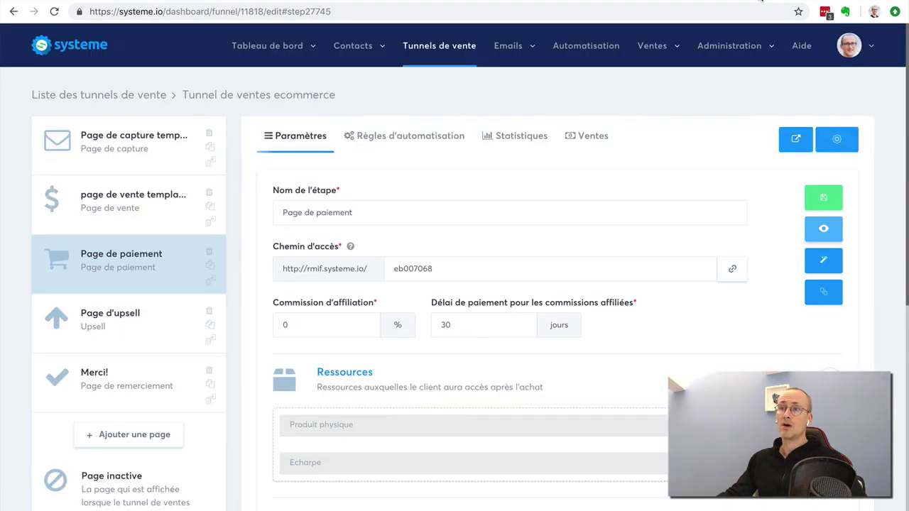
mouse_move(729, 47)
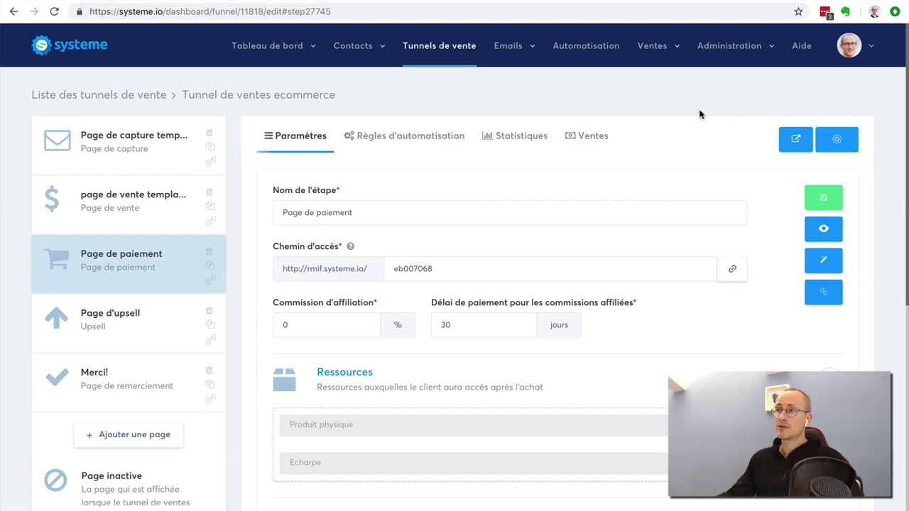
Step: Check the sales orders list (Commandes) and return to the payment page's settings in the funnel
mouse_move(663, 51)
click(631, 92)
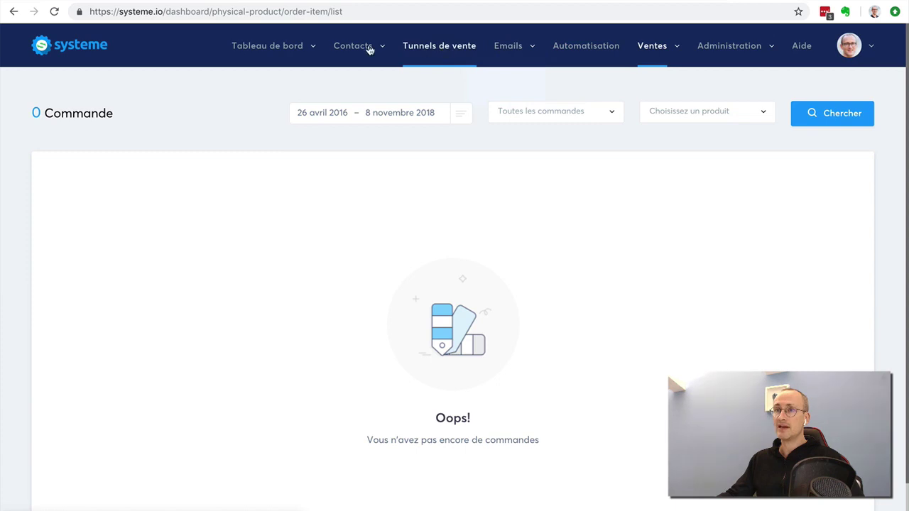
click(11, 12)
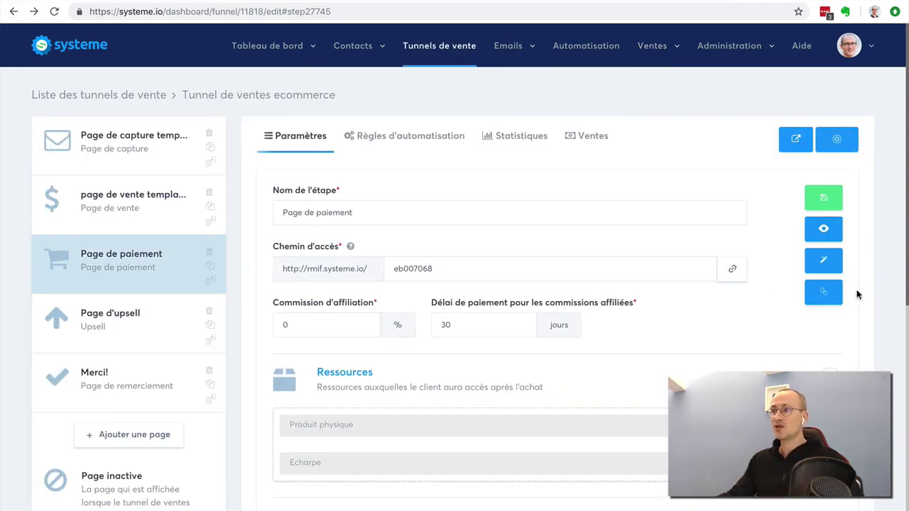
Step: Review the Echarpe resource and offer pricing in the payment page's settings, and reopen the sales orders list (Commandes)
scroll(762, 331, down, 2)
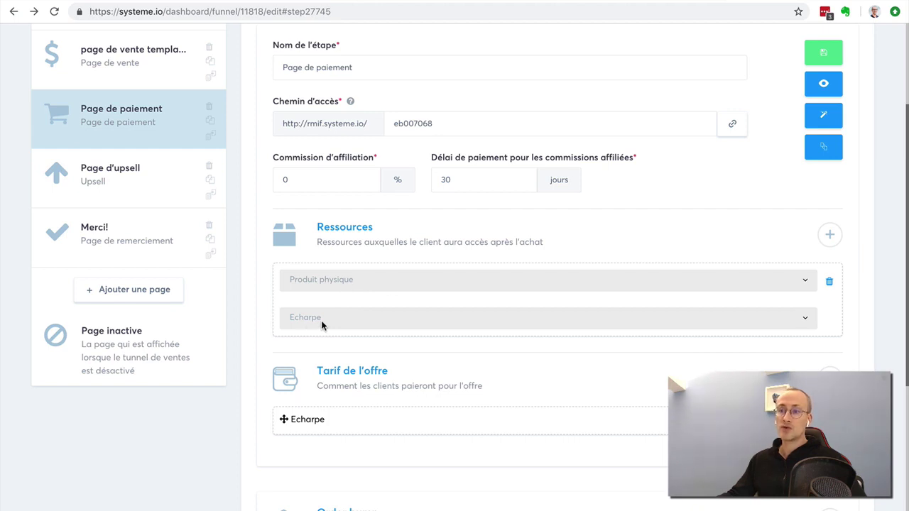
scroll(521, 206, up, 3)
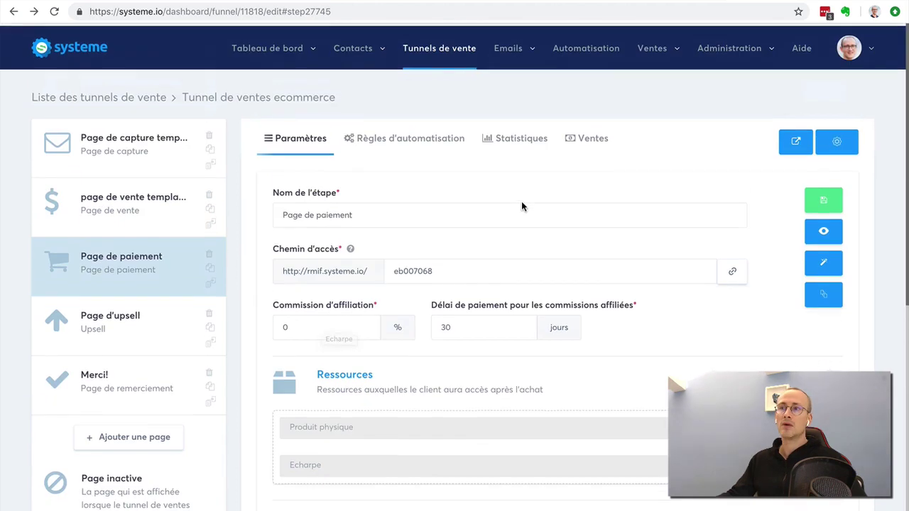
click(651, 47)
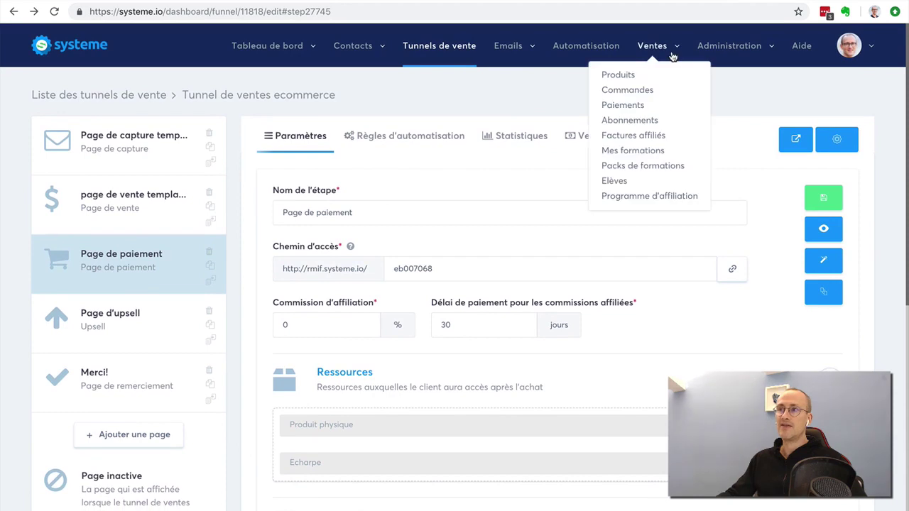
click(641, 90)
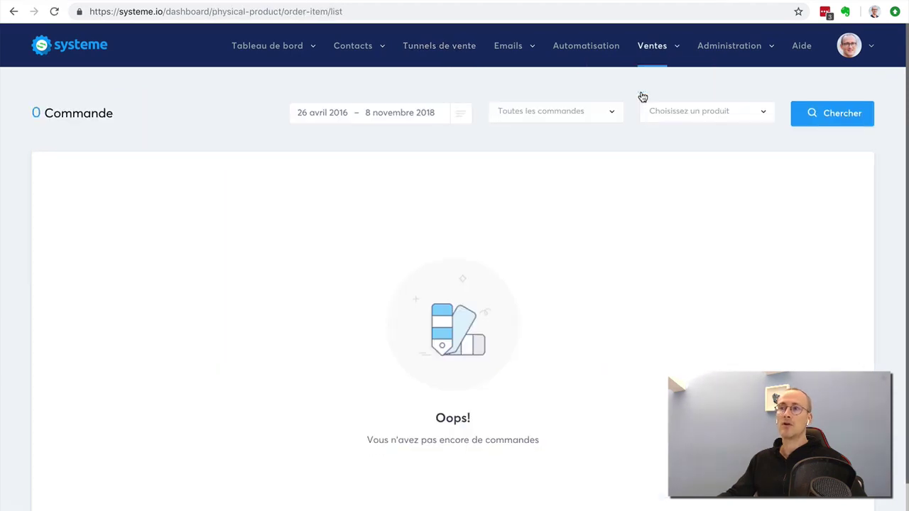